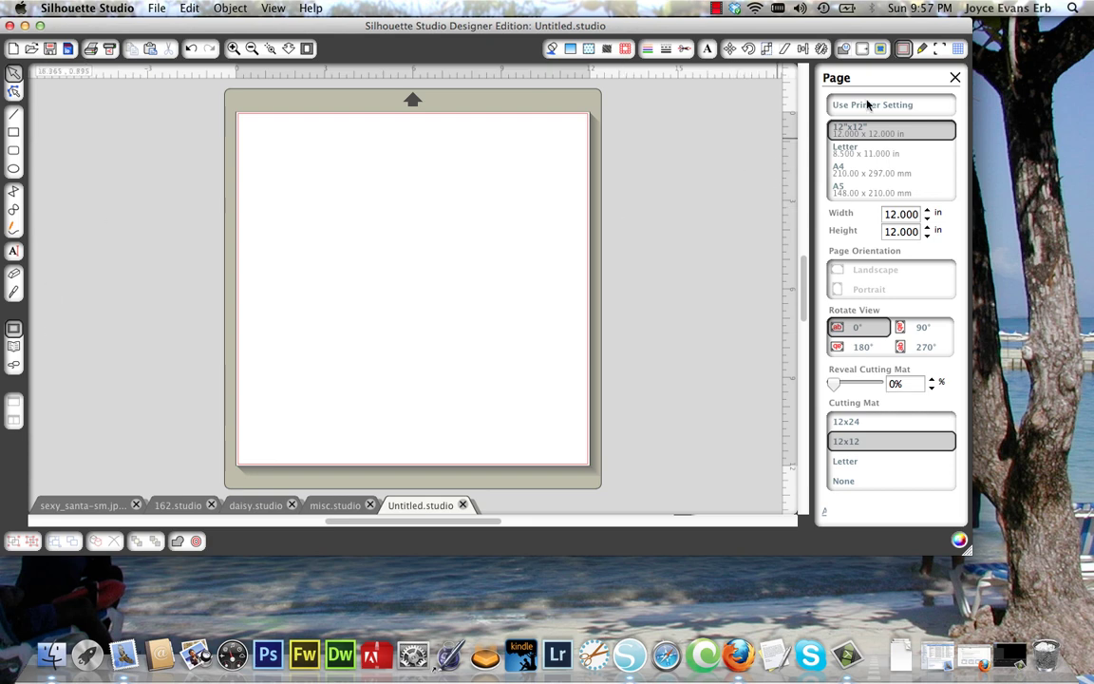
# Choose the Letter page size (8.5 x 11 in, portrait) in Page Settings.
pyautogui.click(904, 49)
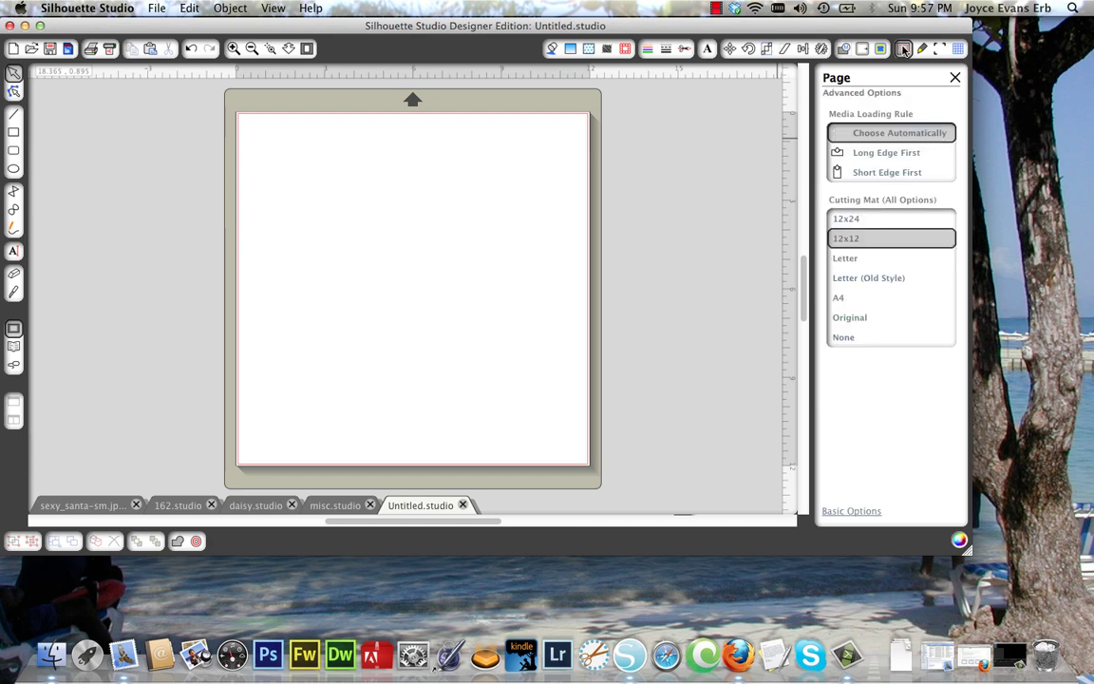
pyautogui.click(906, 51)
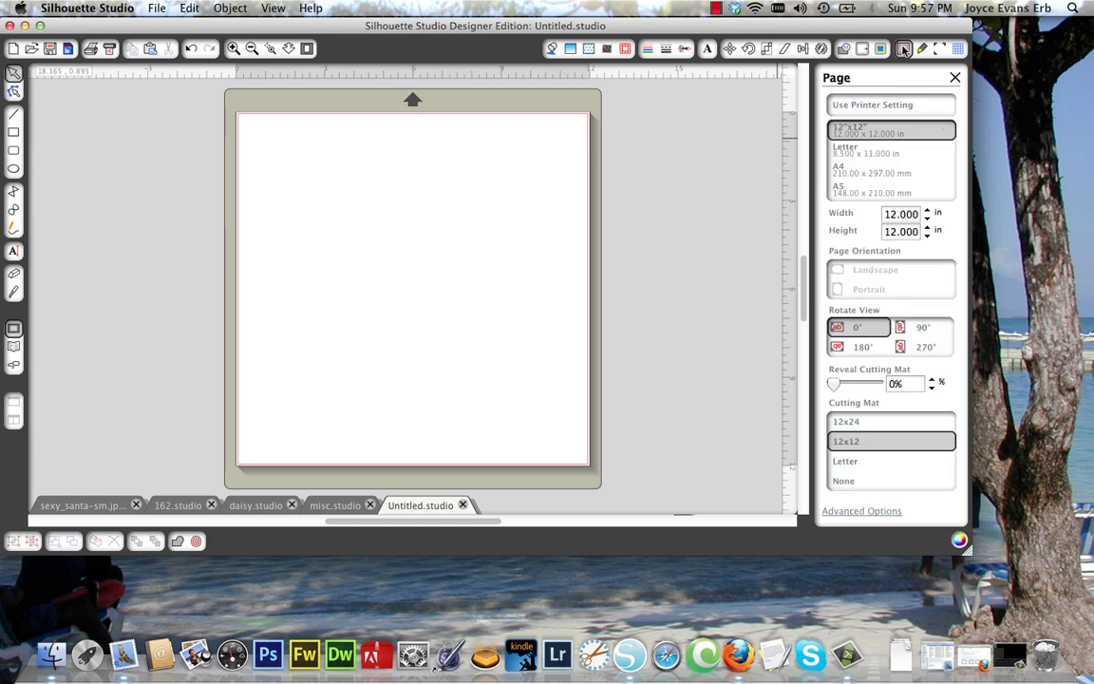
pyautogui.click(846, 158)
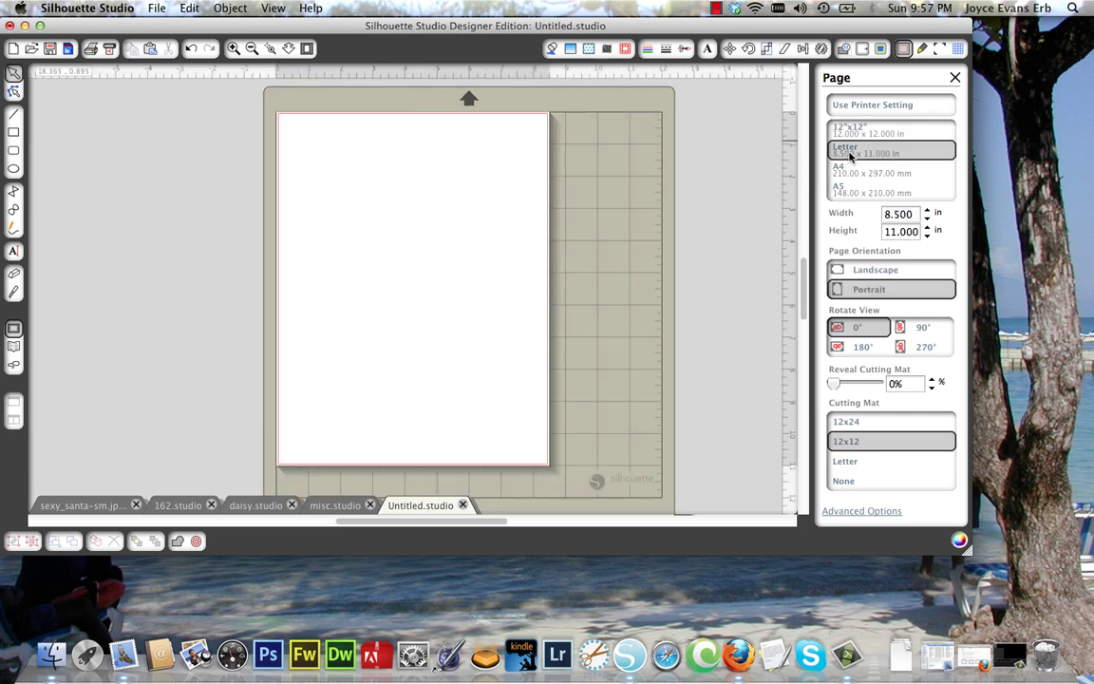
# Show registration marks with 0.625 in margins, 20 mm size and 0.50 mm thickness.
pyautogui.click(936, 54)
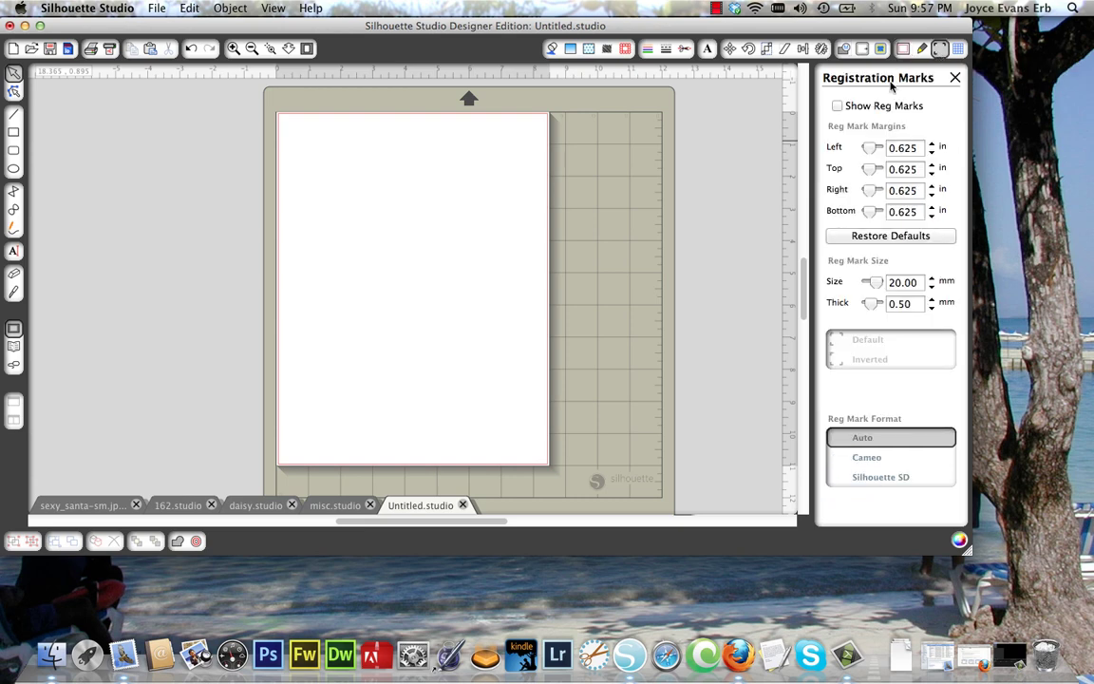
pyautogui.click(838, 106)
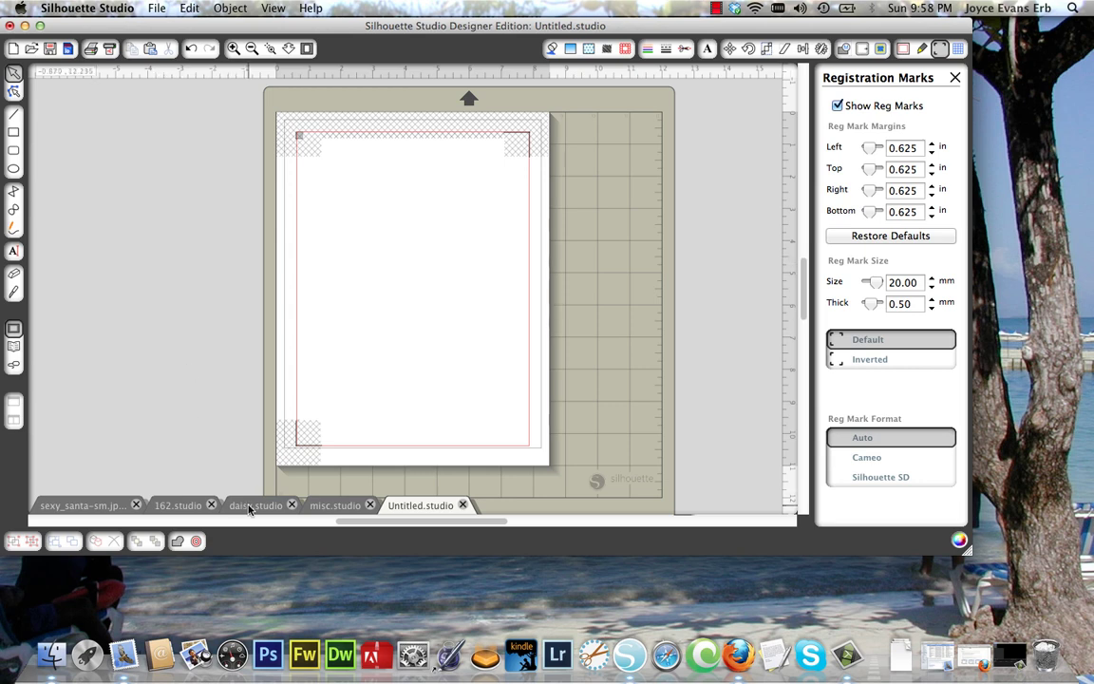
# Select the Santa line drawing in the Santa sketch document.
pyautogui.click(83, 506)
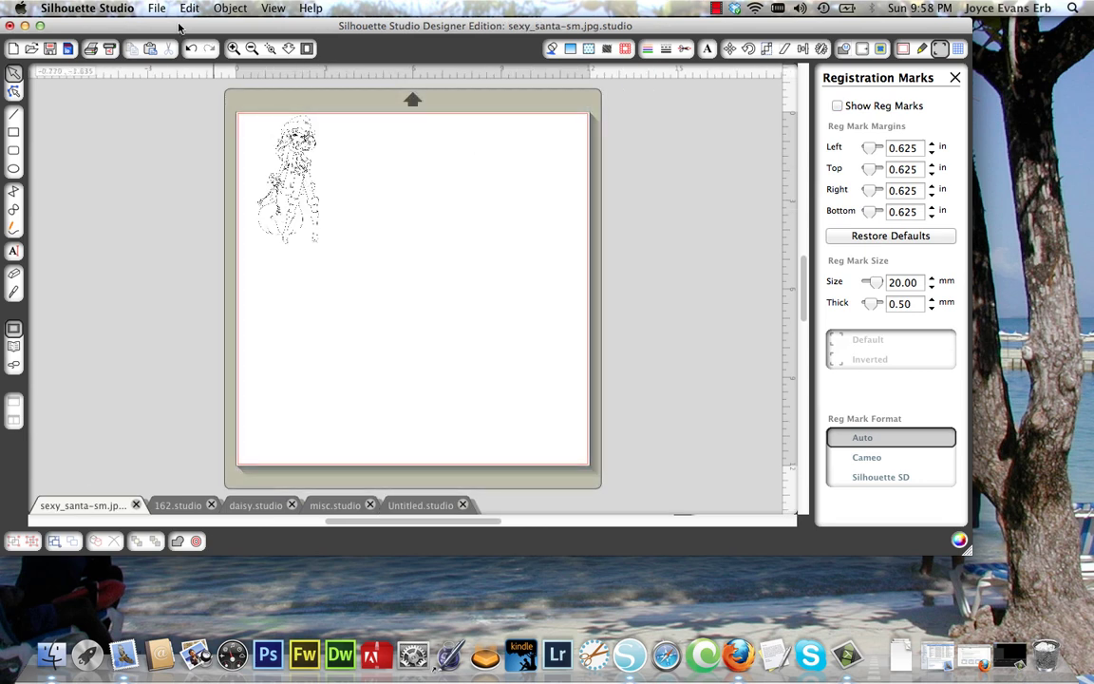
pyautogui.click(156, 8)
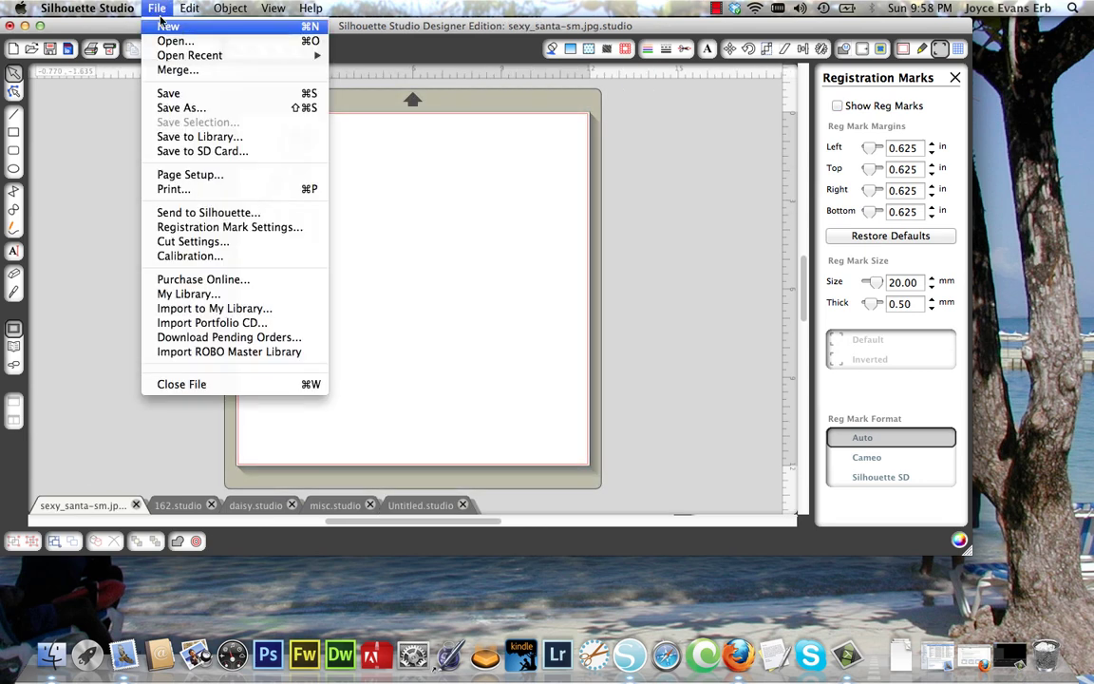
pyautogui.click(174, 42)
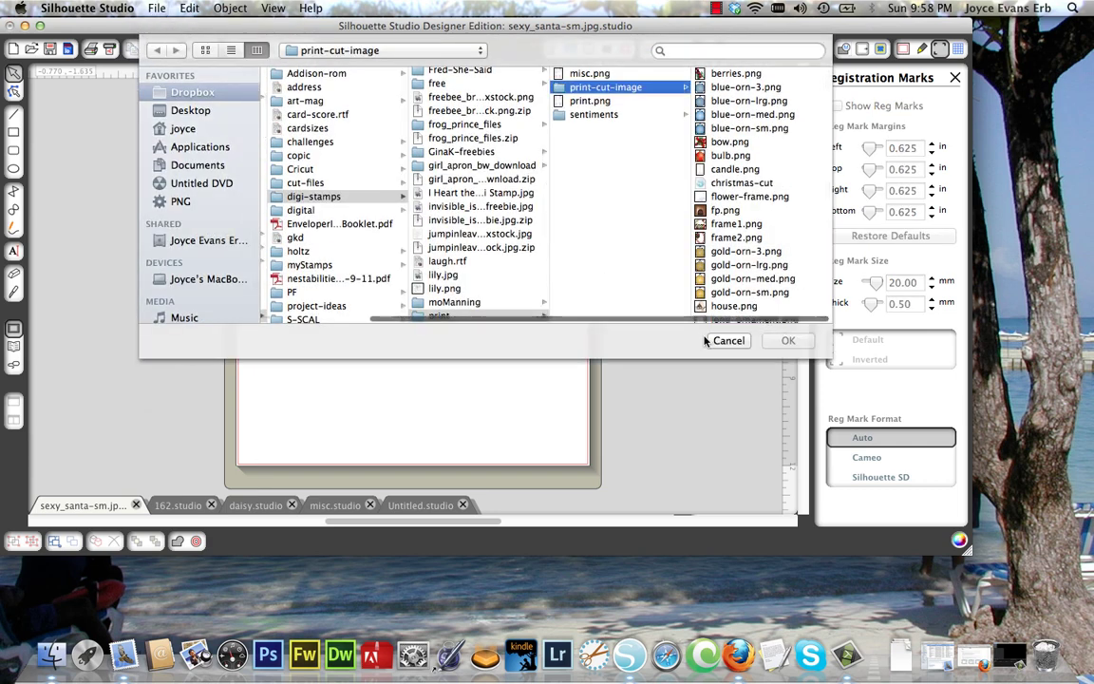
pyautogui.click(729, 340)
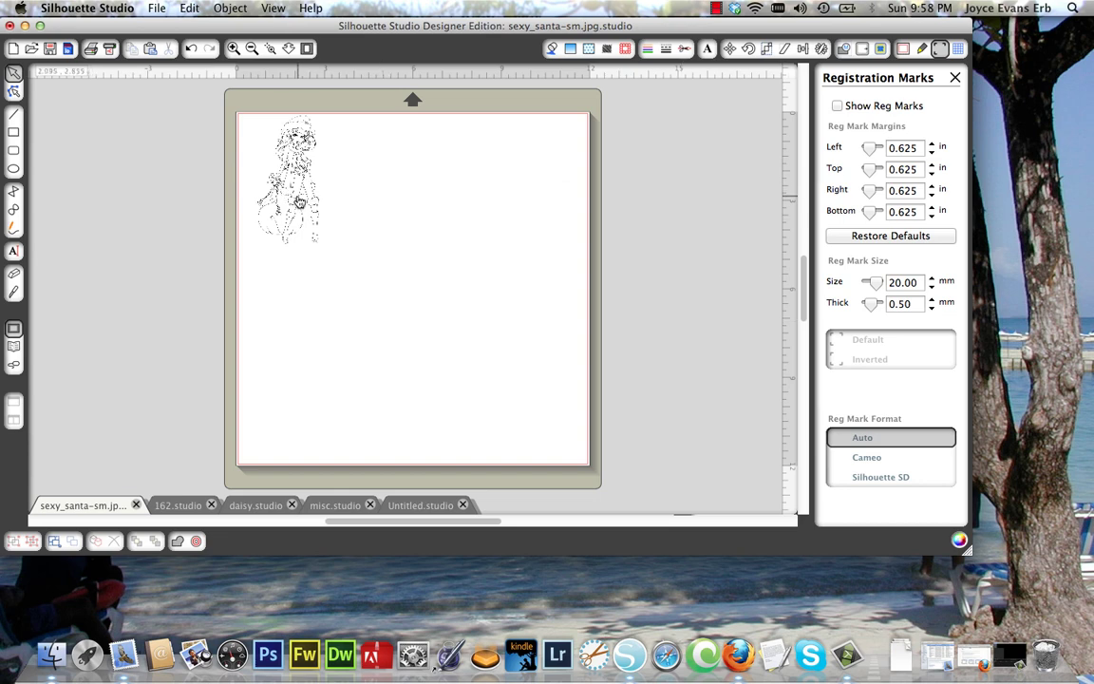
pyautogui.click(299, 201)
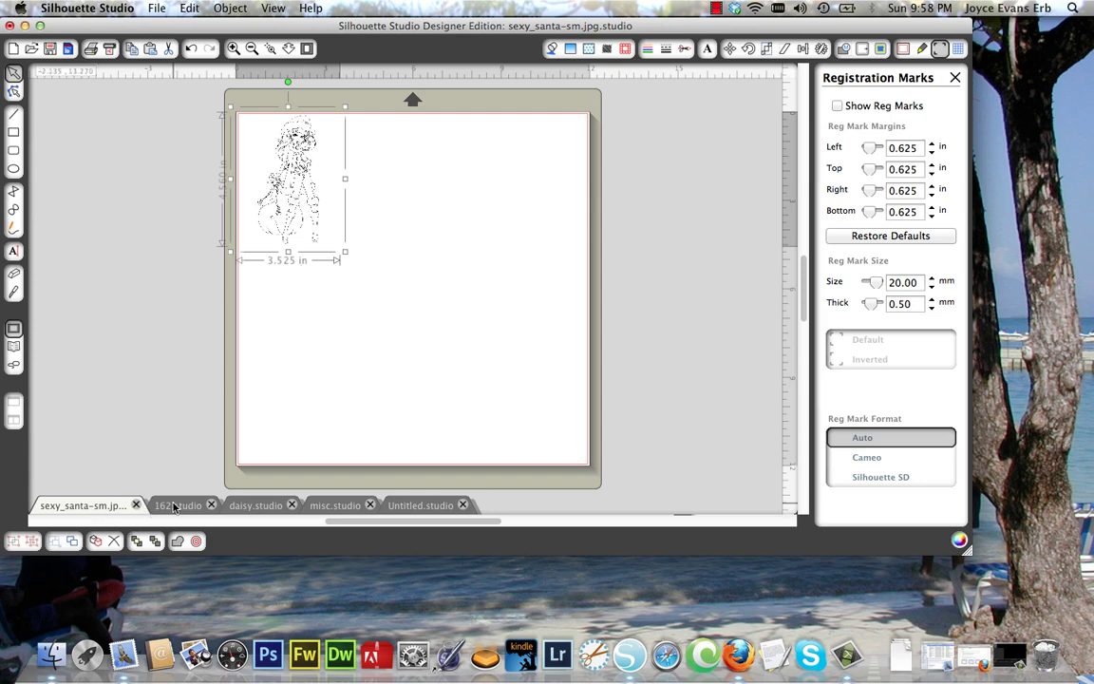
# Paste the 3.525 x 4.560 in Santa drawing into Untitled and position it inside the marks.
pyautogui.click(430, 506)
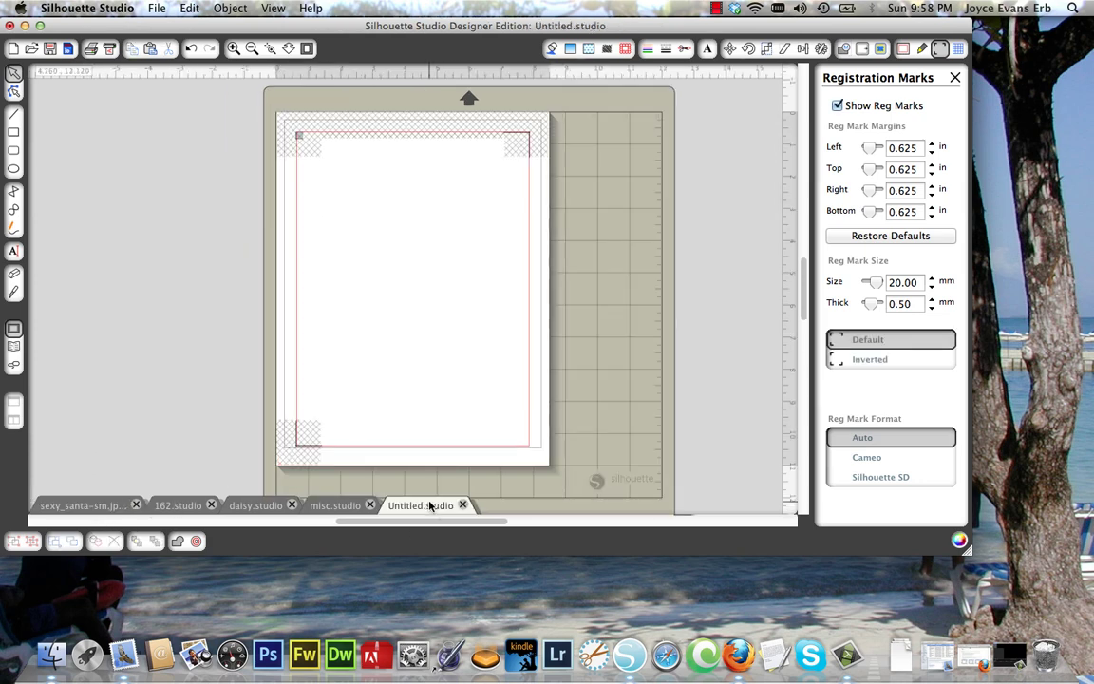
pyautogui.press('cmd+v')
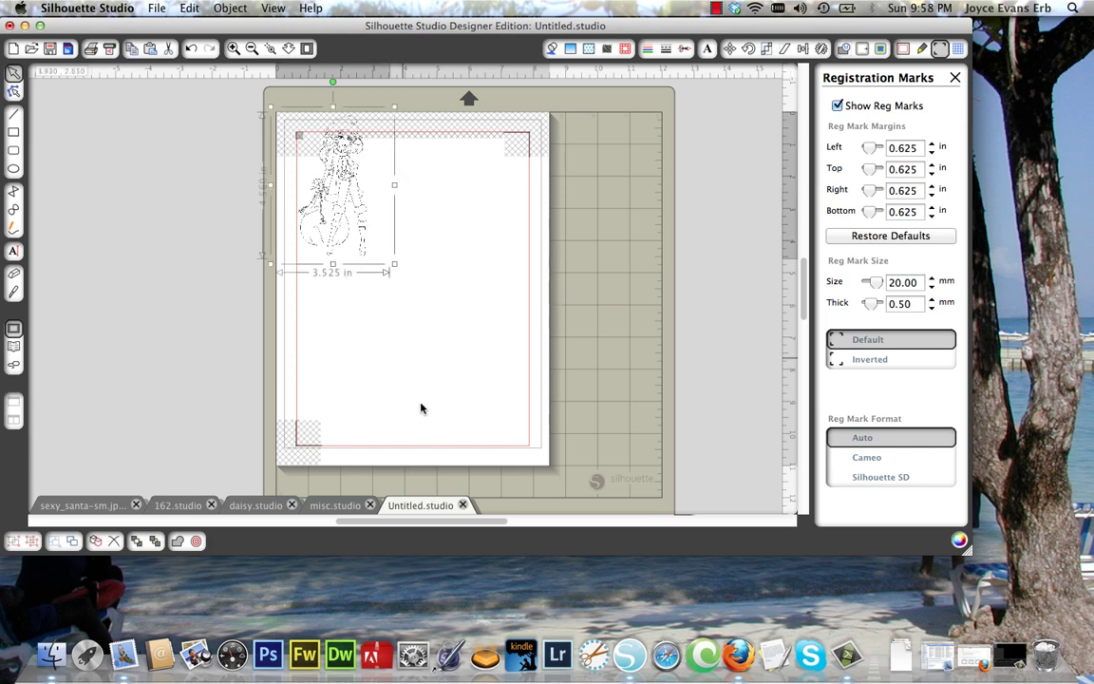
pyautogui.moveTo(349, 202); pyautogui.dragTo(393, 265)
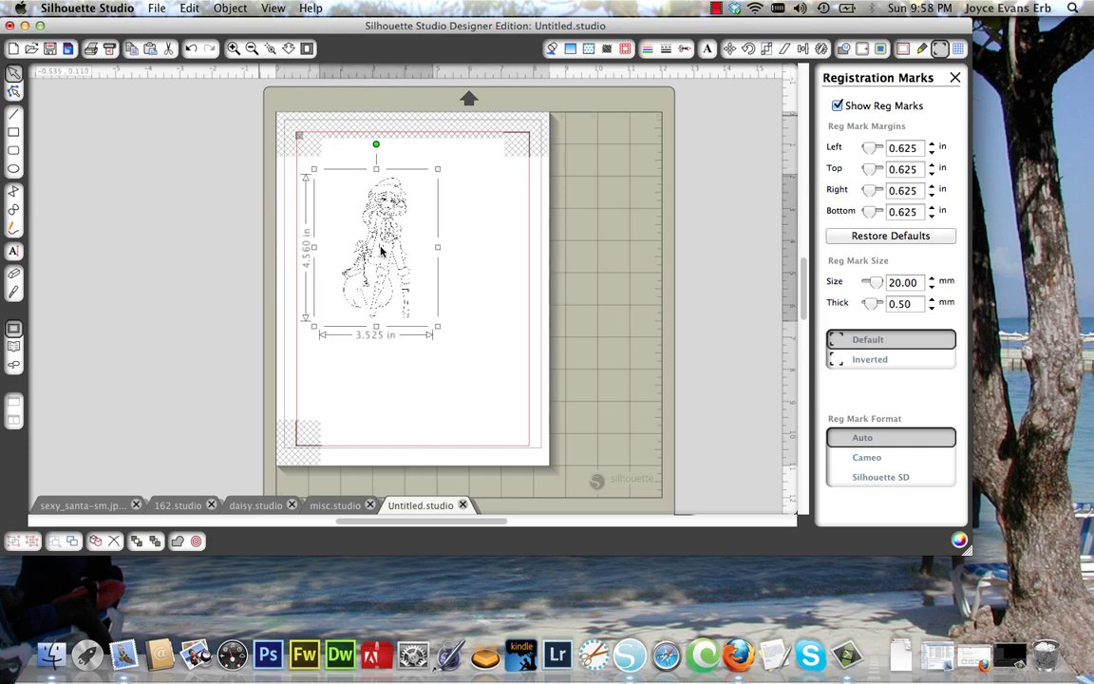
pyautogui.click(241, 55)
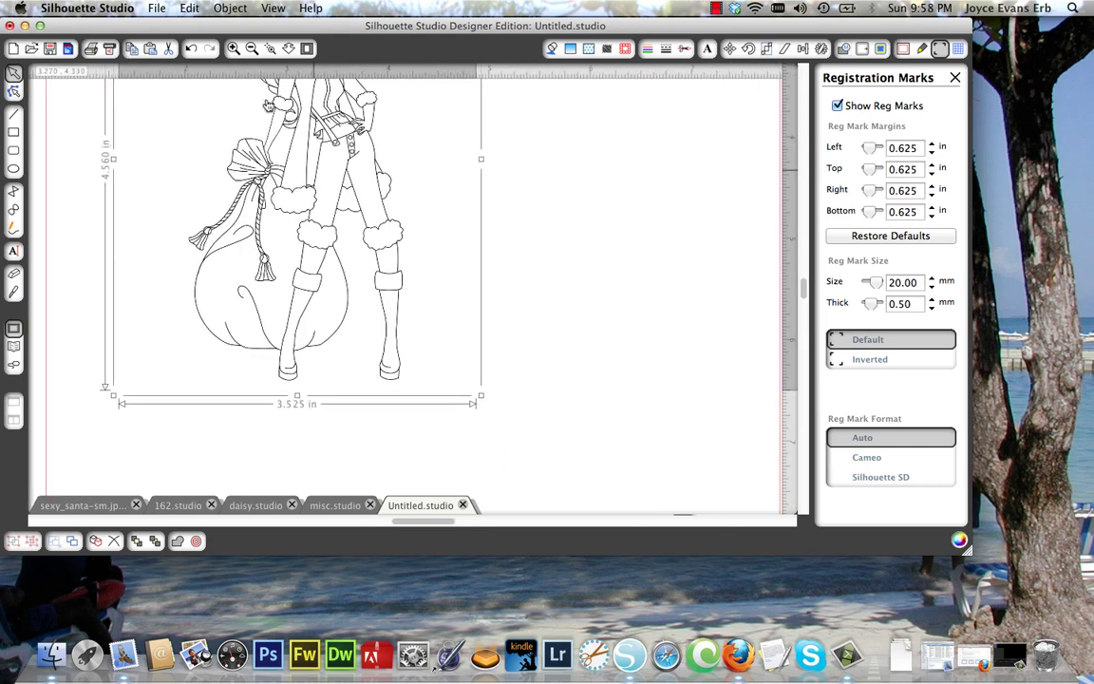
pyautogui.moveTo(339, 174); pyautogui.dragTo(579, 353)
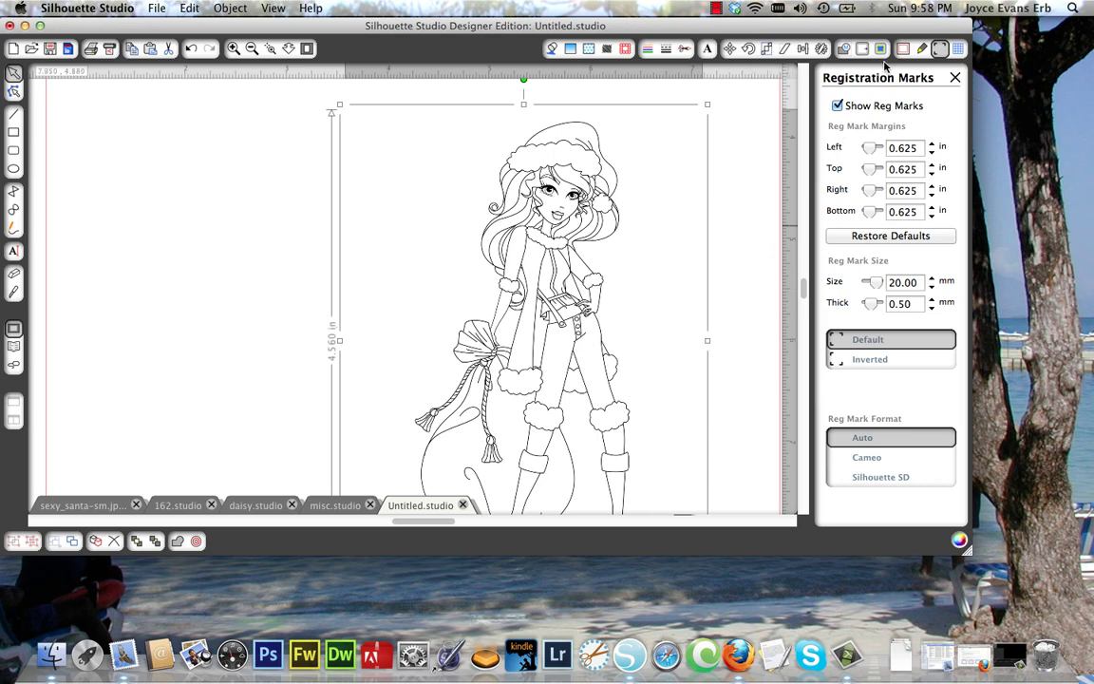
# Trace the outer edge of the Santa drawing into a red cut outline.
pyautogui.click(880, 50)
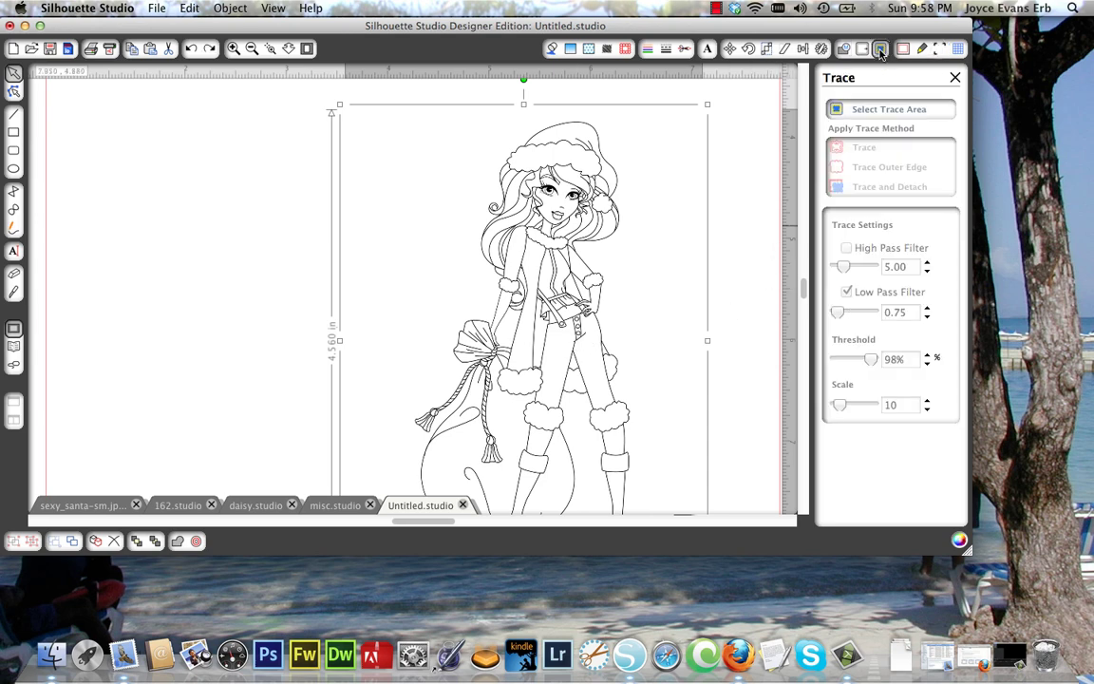
pyautogui.click(873, 110)
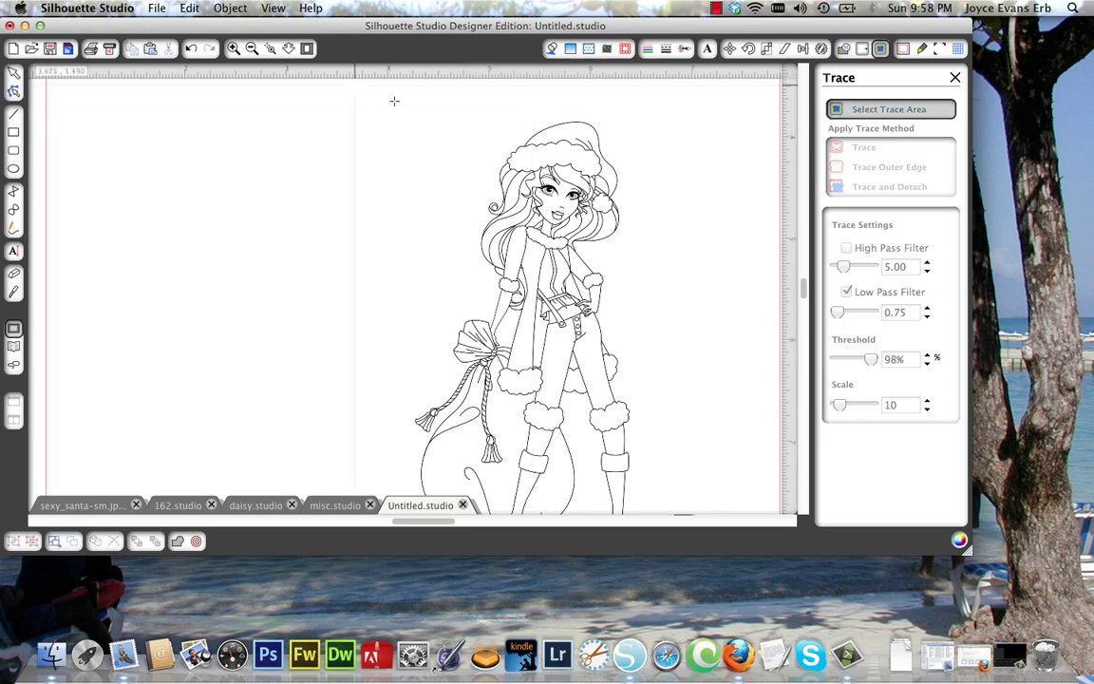
pyautogui.moveTo(378, 103)
pyautogui.mouseDown()
pyautogui.moveTo(593, 141)
pyautogui.moveTo(659, 311)
pyautogui.moveTo(654, 483)
pyautogui.moveTo(672, 549)
pyautogui.moveTo(666, 494)
pyautogui.moveTo(681, 485)
pyautogui.mouseUp()
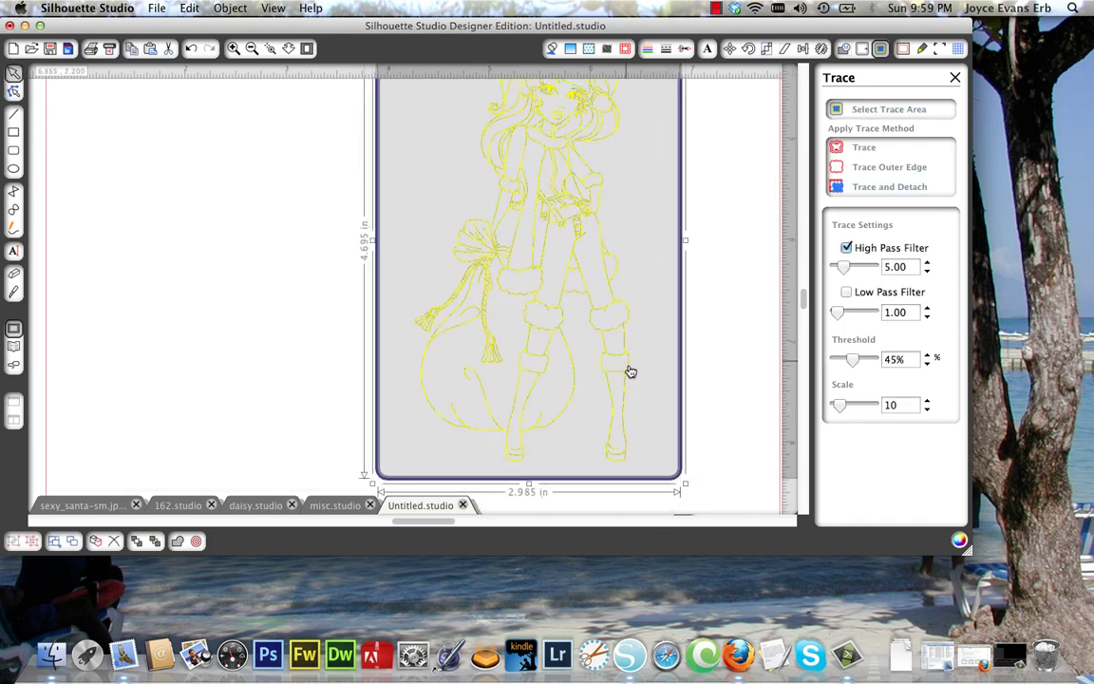
pyautogui.scroll(3, 711, 268)
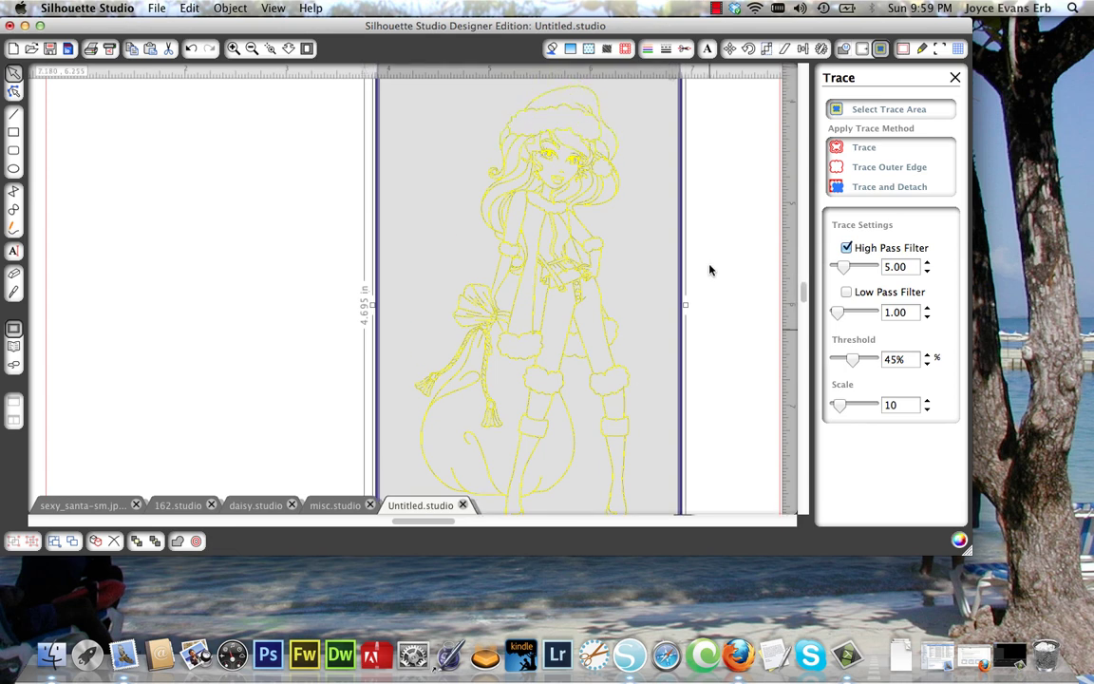
pyautogui.click(891, 169)
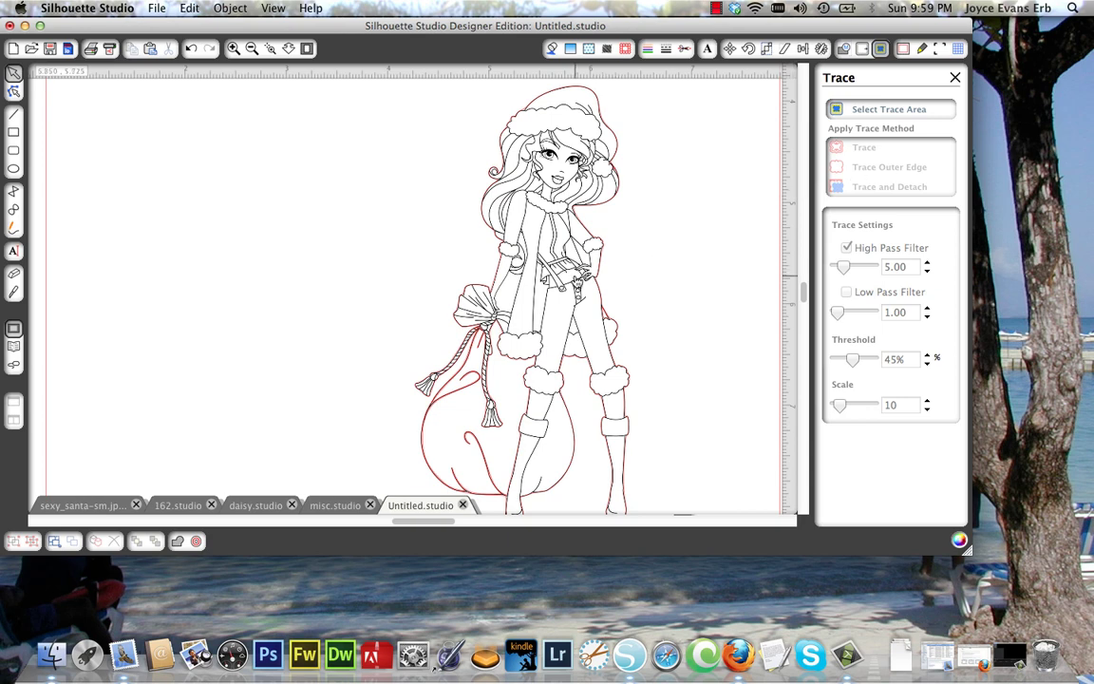
# Move the Santa line art to the left, beside the traced outline.
pyautogui.moveTo(545, 277)
pyautogui.mouseDown()
pyautogui.moveTo(435, 266)
pyautogui.moveTo(372, 285)
pyautogui.moveTo(410, 275)
pyautogui.moveTo(377, 267)
pyautogui.mouseUp()
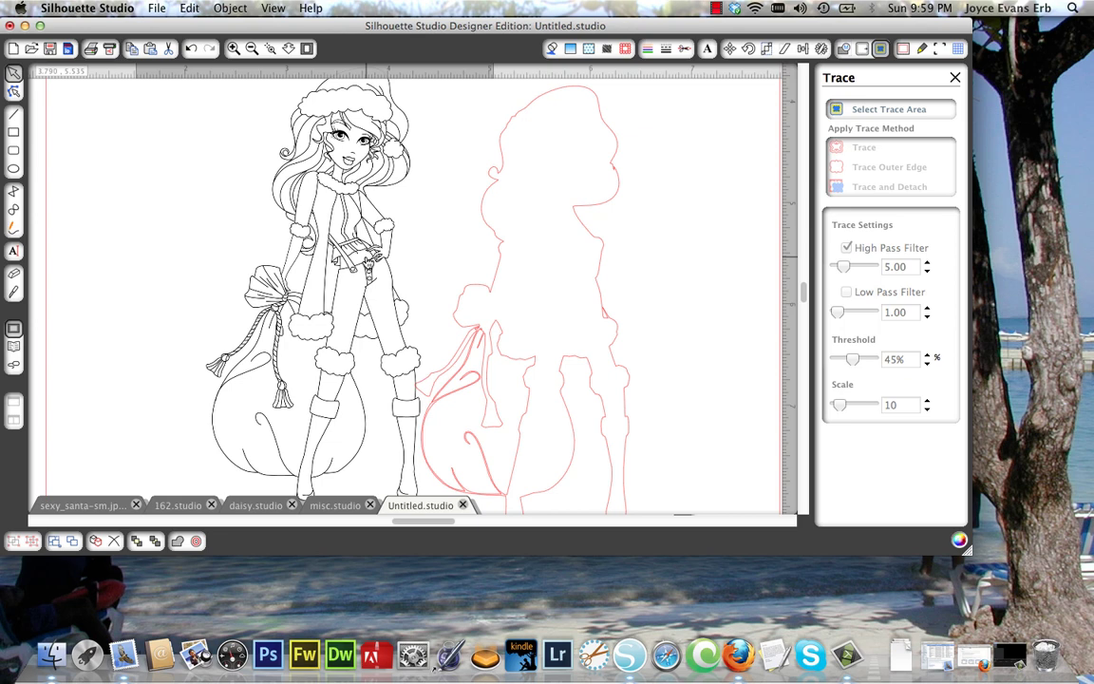
pyautogui.moveTo(377, 267); pyautogui.dragTo(336, 267)
pyautogui.scroll(-5, 336, 267)
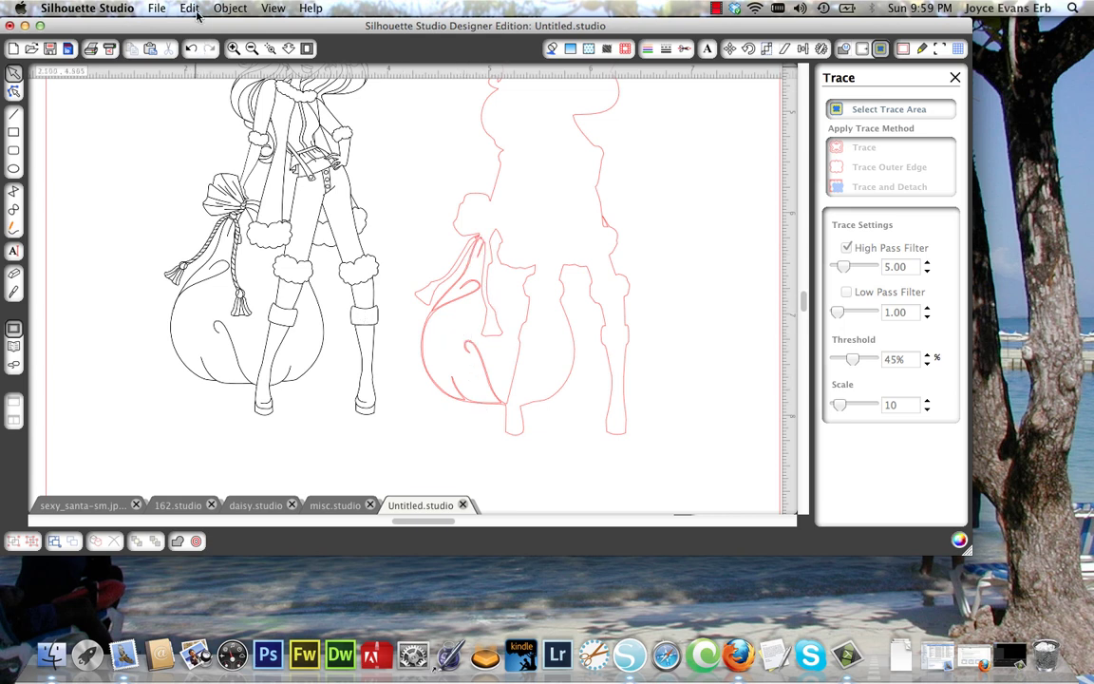
# Undo both line-art moves and the outer-edge trace.
pyautogui.click(179, 12)
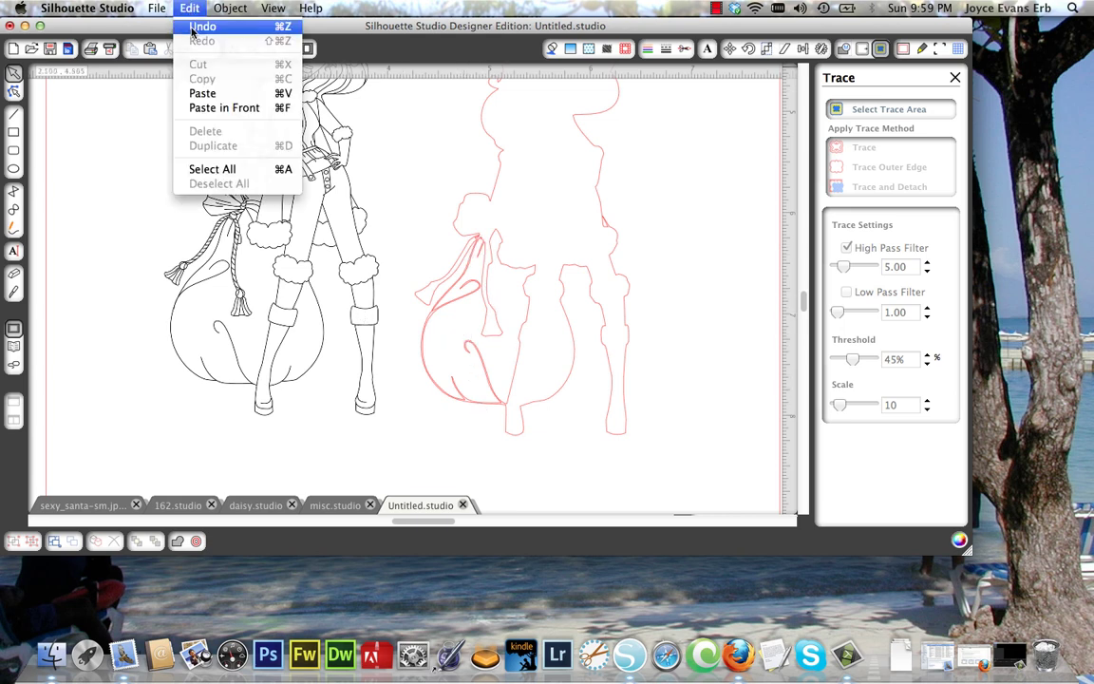
pyautogui.click(191, 28)
pyautogui.click(189, 9)
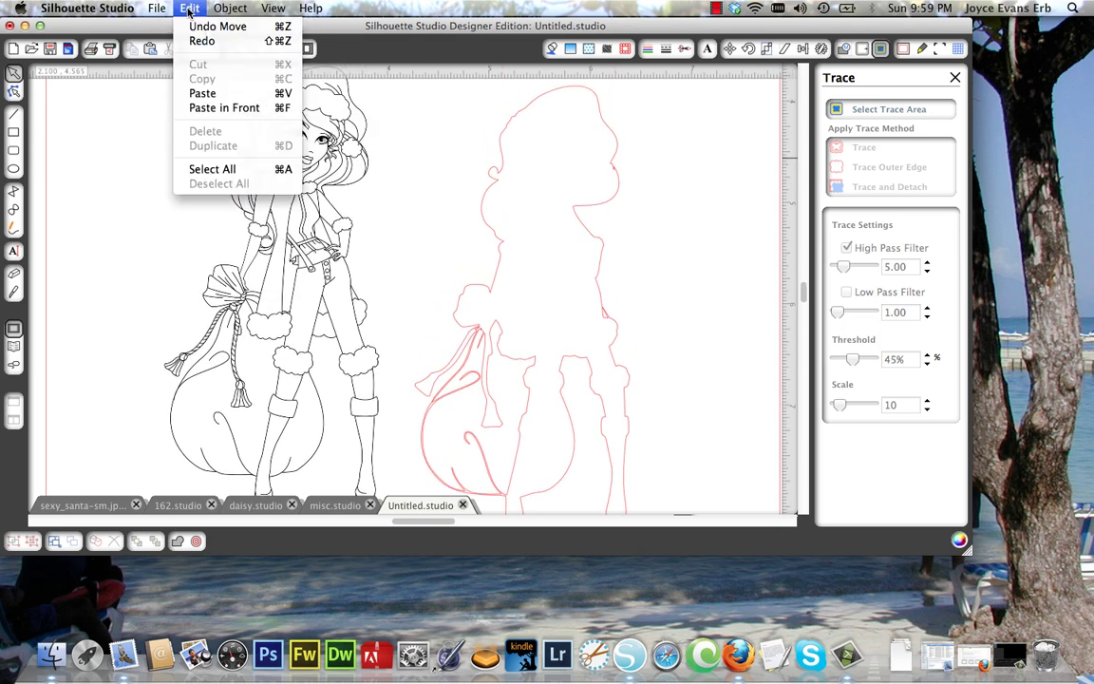
pyautogui.click(191, 29)
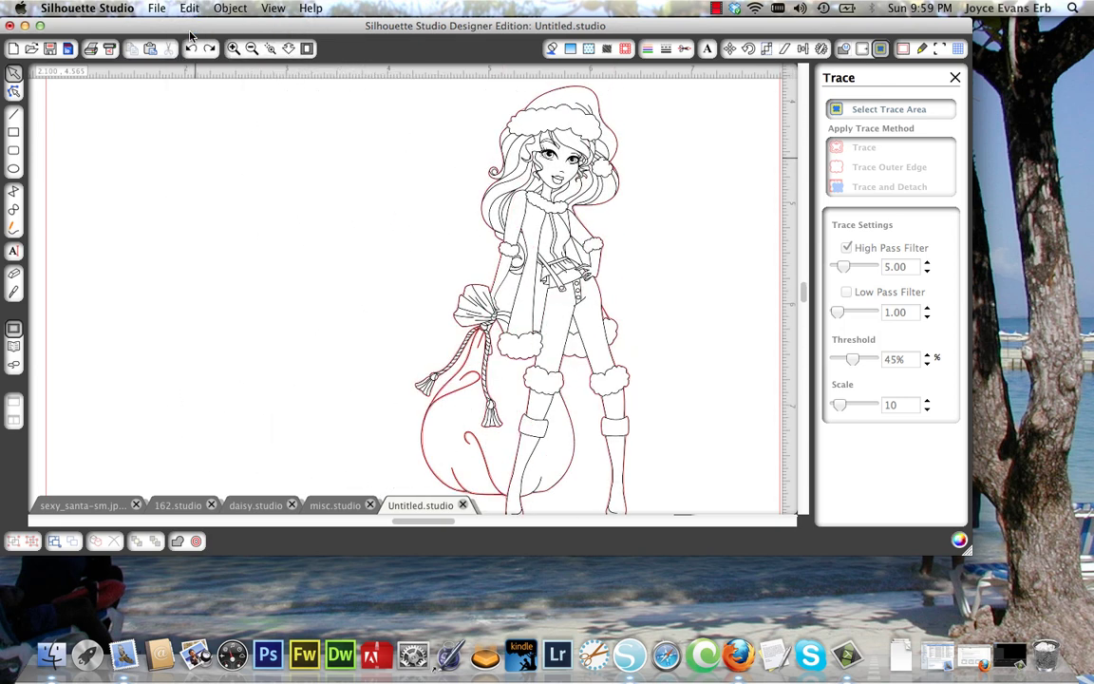
pyautogui.click(180, 9)
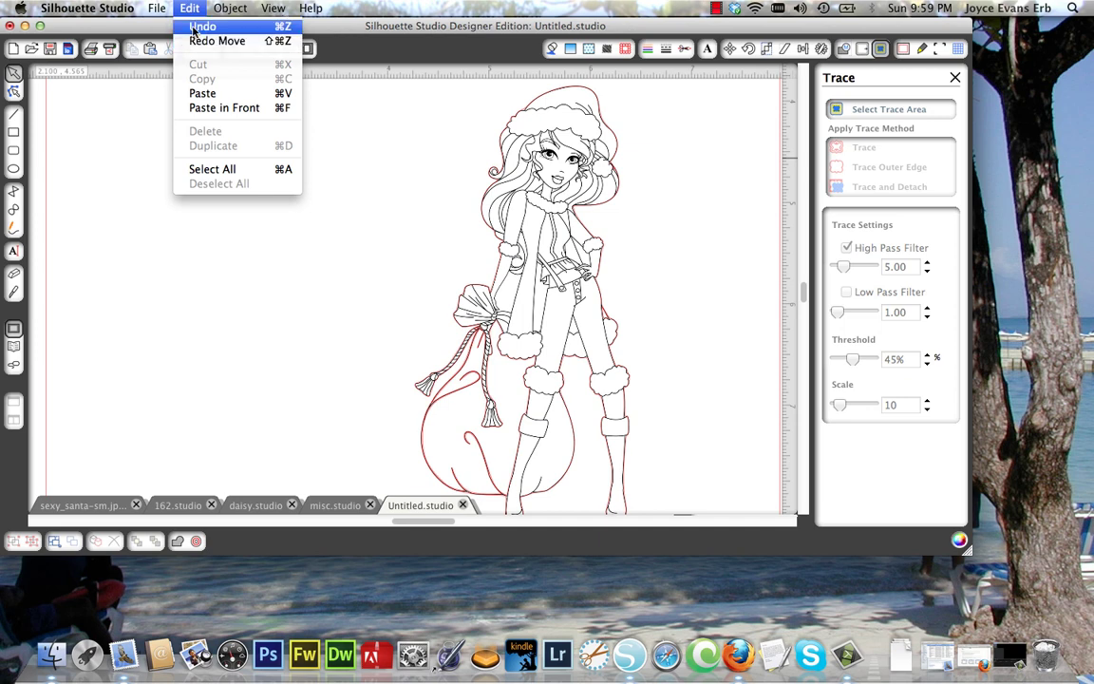
pyautogui.click(193, 29)
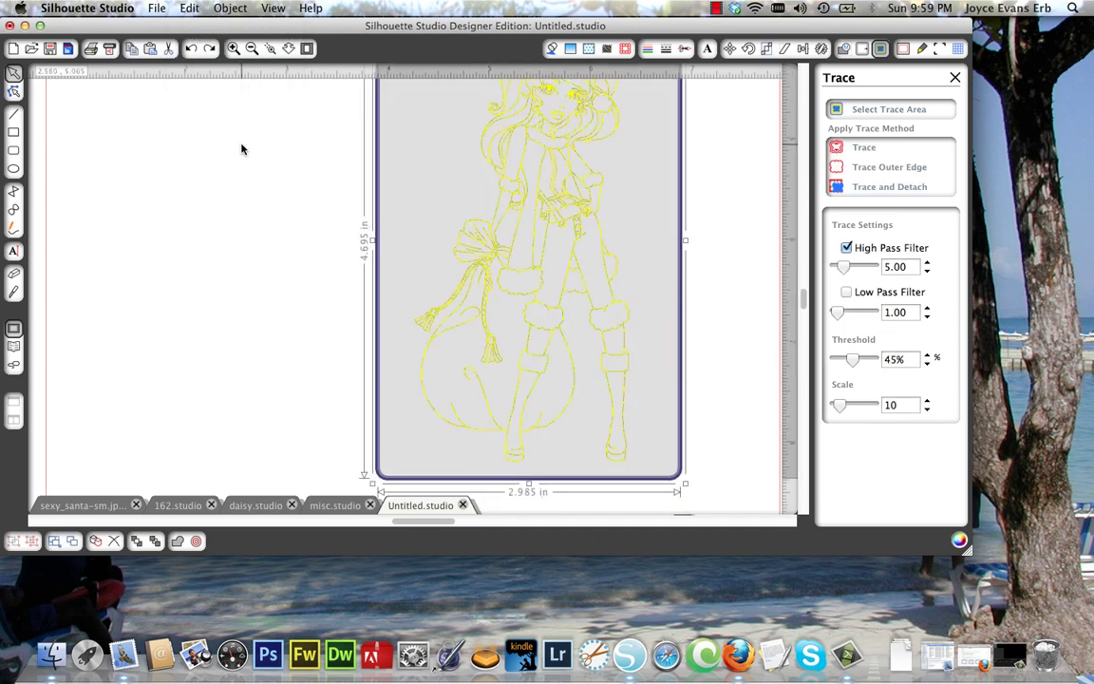
# Switch the trace from High Pass to Low Pass filtering with a 96% threshold.
pyautogui.scroll(2, 540, 162)
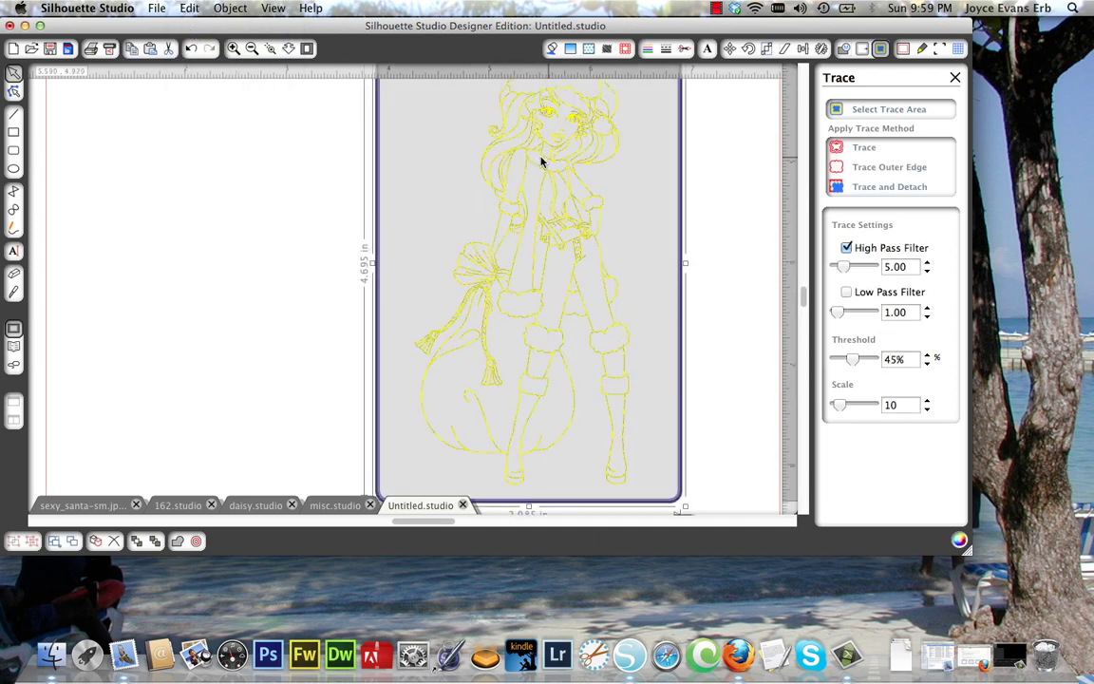
pyautogui.click(846, 248)
pyautogui.click(846, 293)
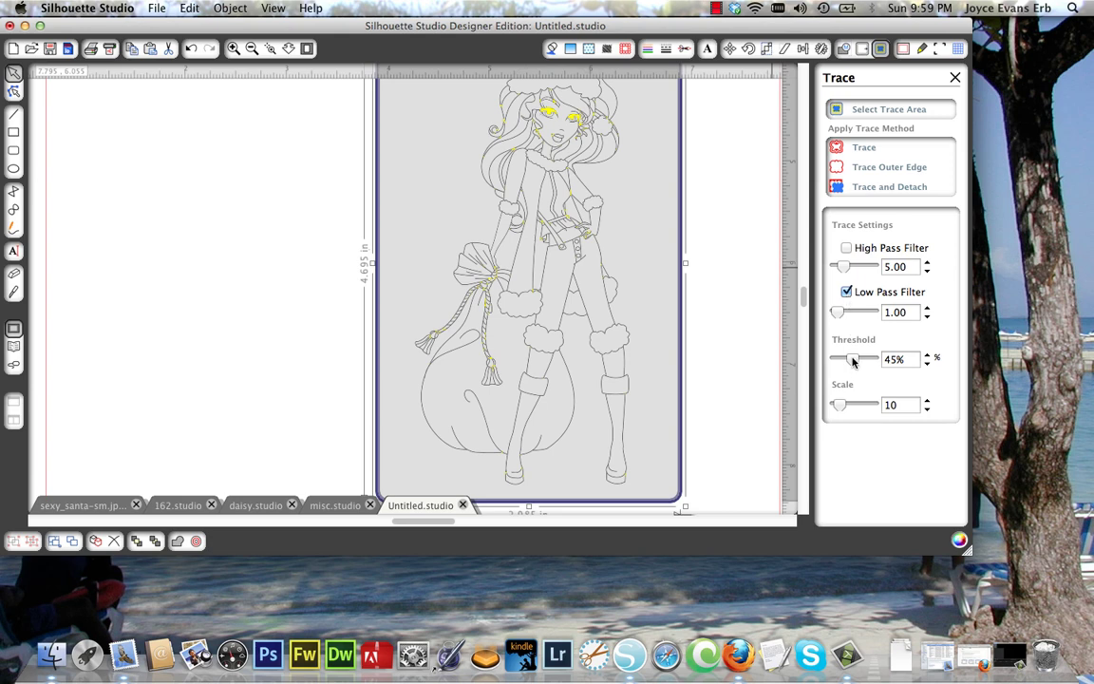
pyautogui.moveTo(852, 361); pyautogui.dragTo(870, 361)
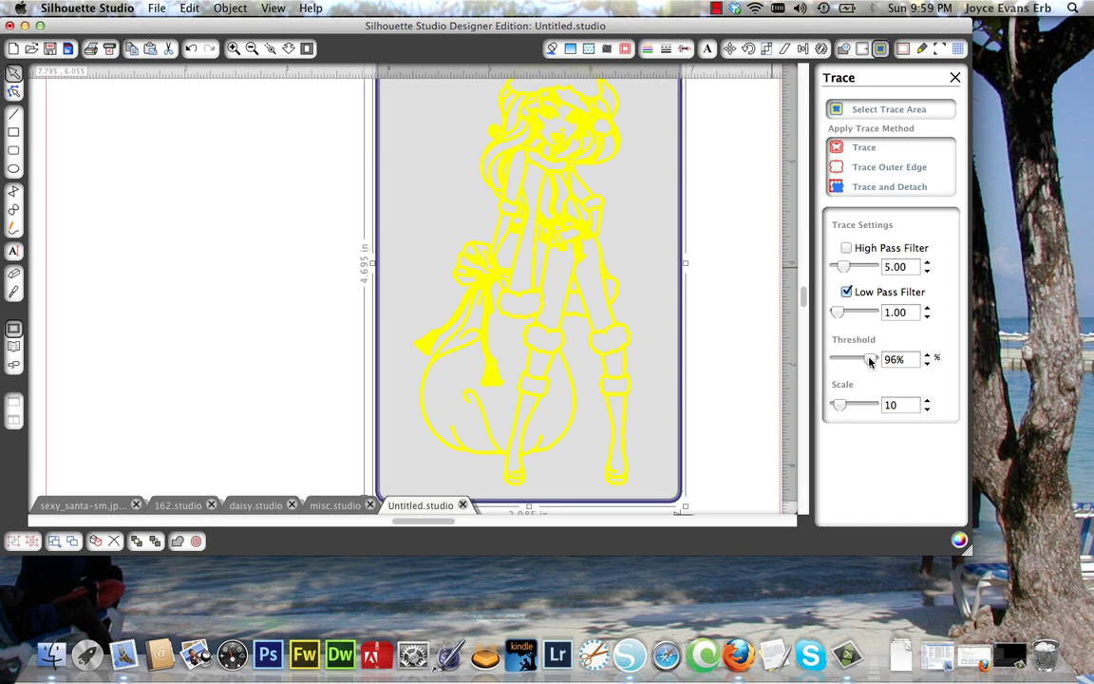
pyautogui.scroll(3, 803, 240)
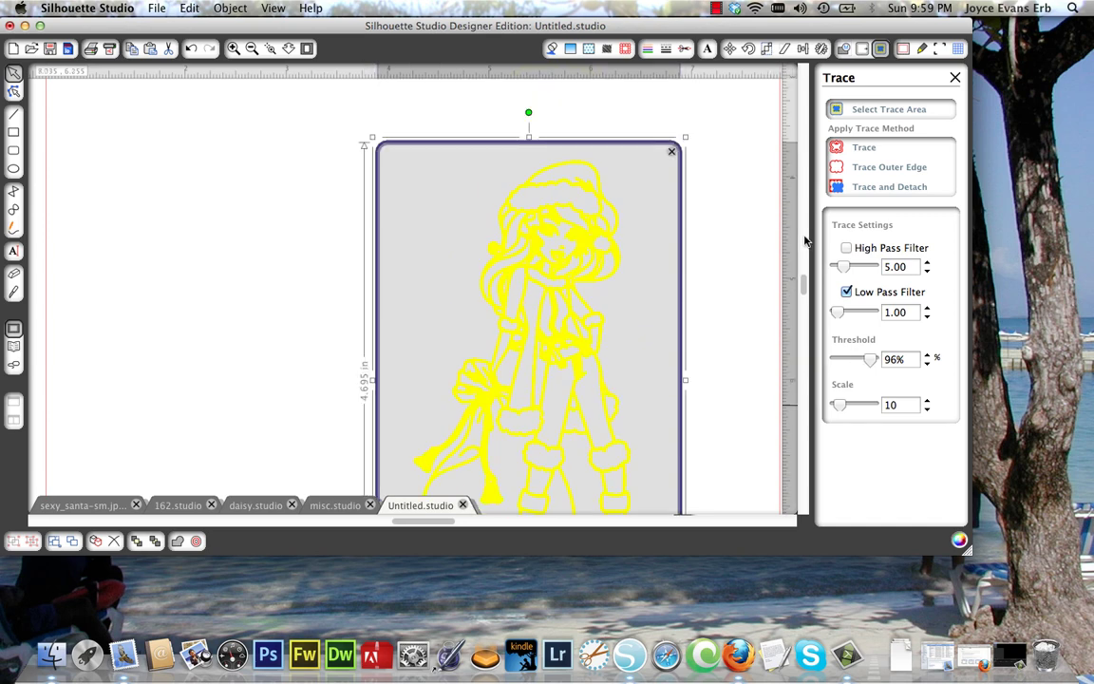
pyautogui.scroll(-3, 788, 255)
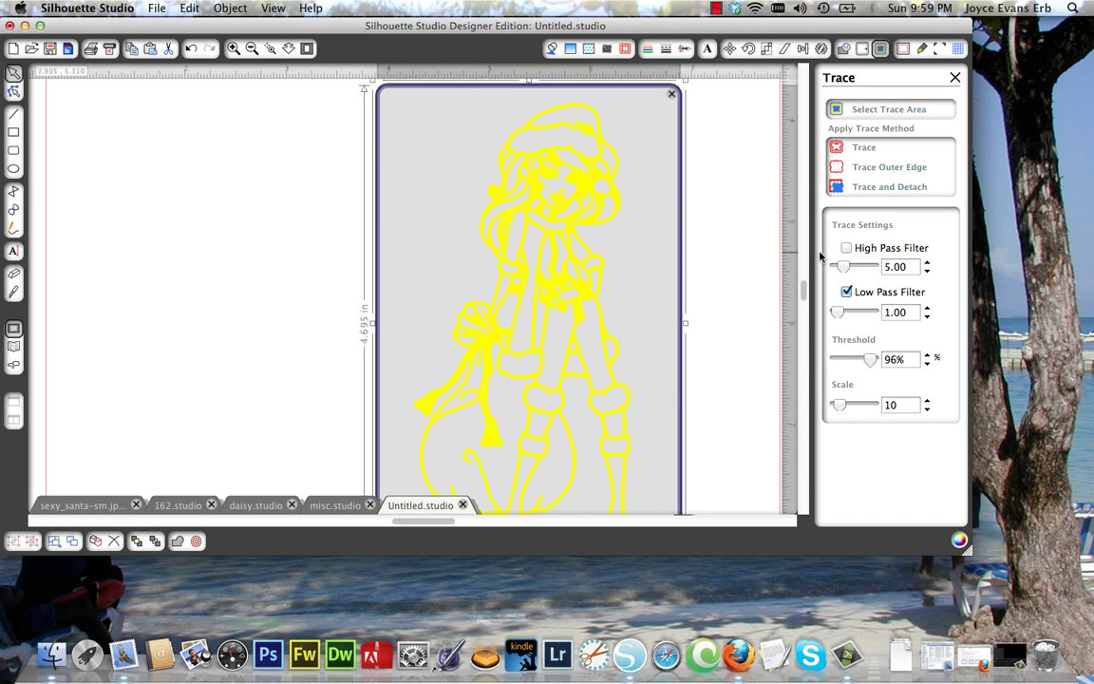
pyautogui.click(882, 168)
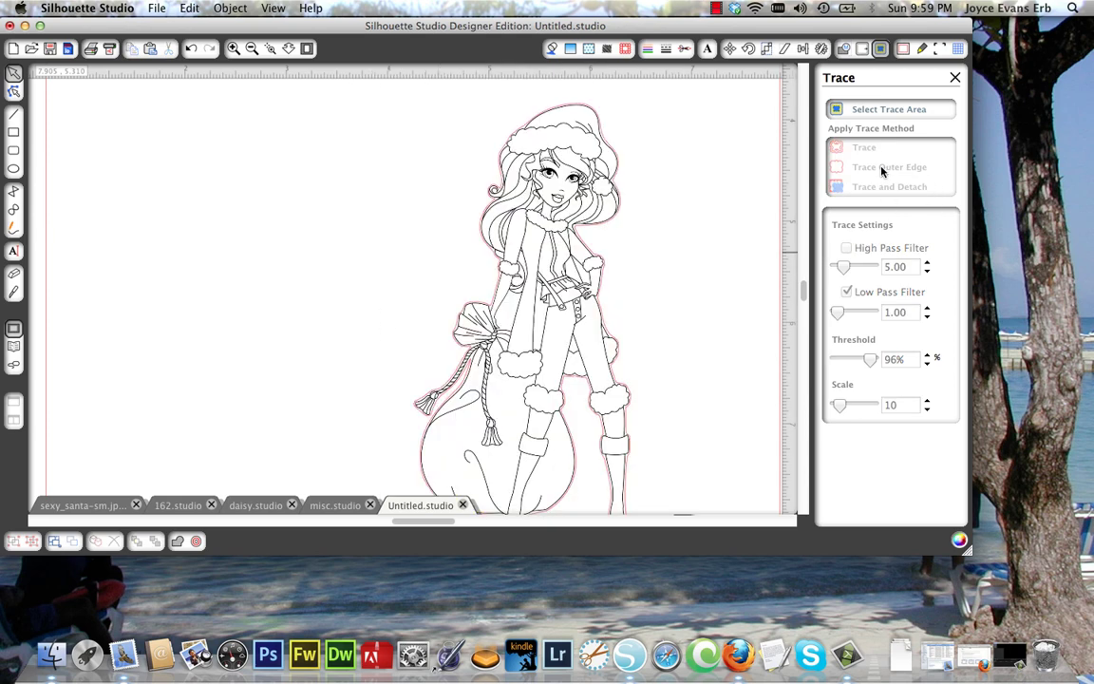
pyautogui.moveTo(551, 303); pyautogui.dragTo(310, 285)
pyautogui.scroll(-4, 425, 303)
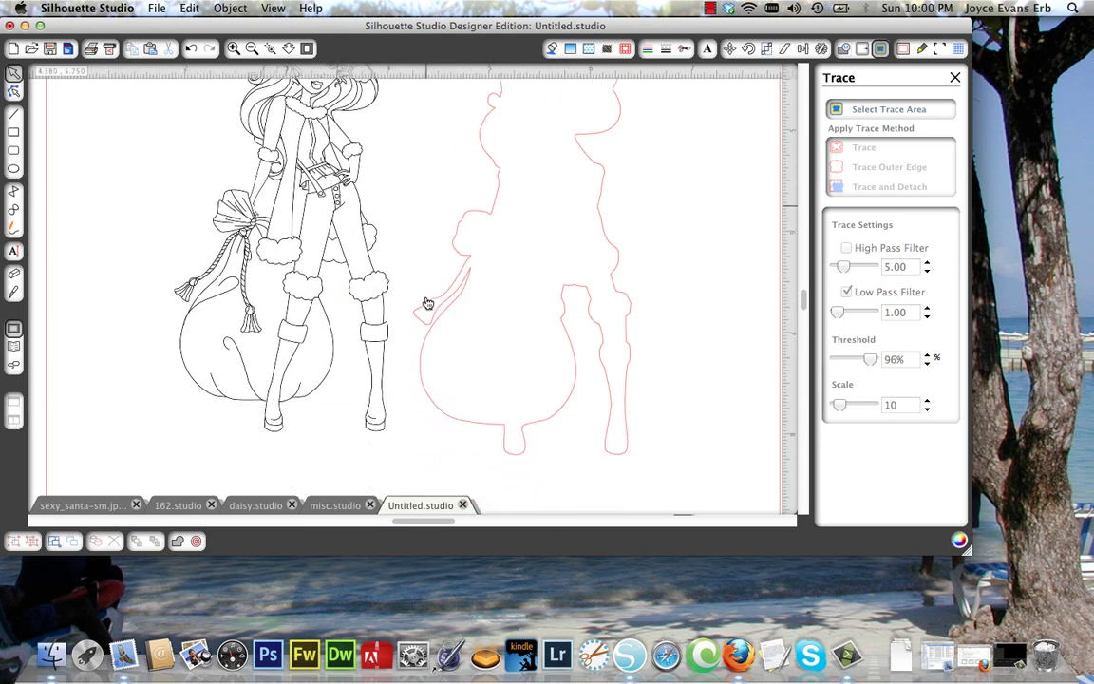
pyautogui.scroll(2, 425, 303)
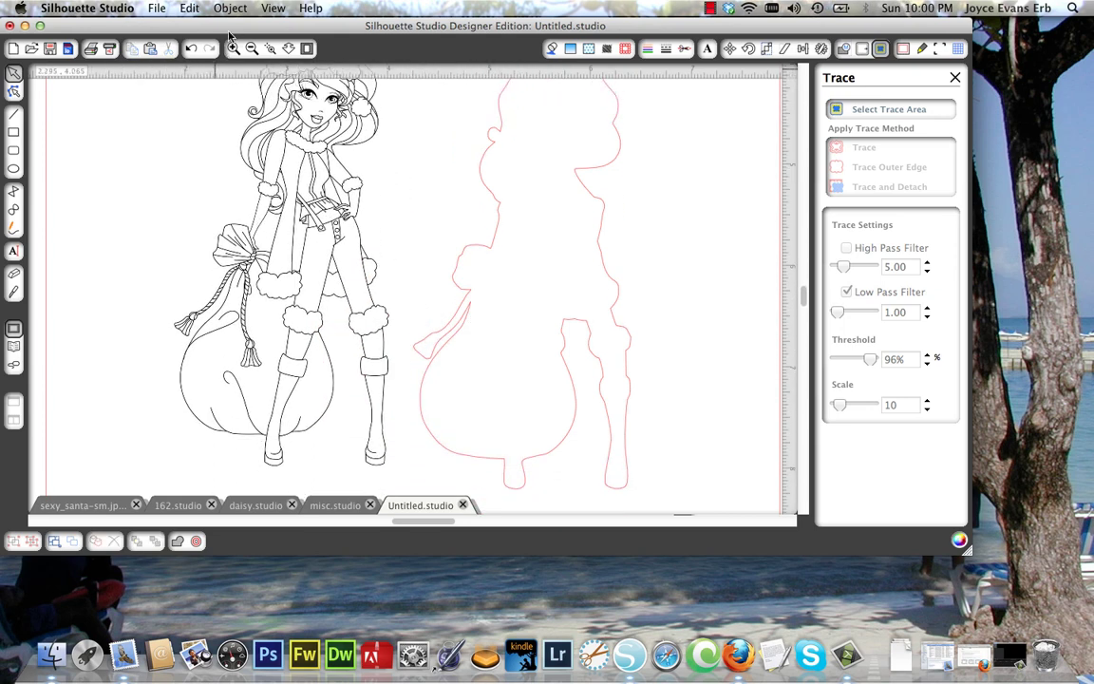
pyautogui.click(189, 8)
pyautogui.click(201, 27)
pyautogui.click(185, 9)
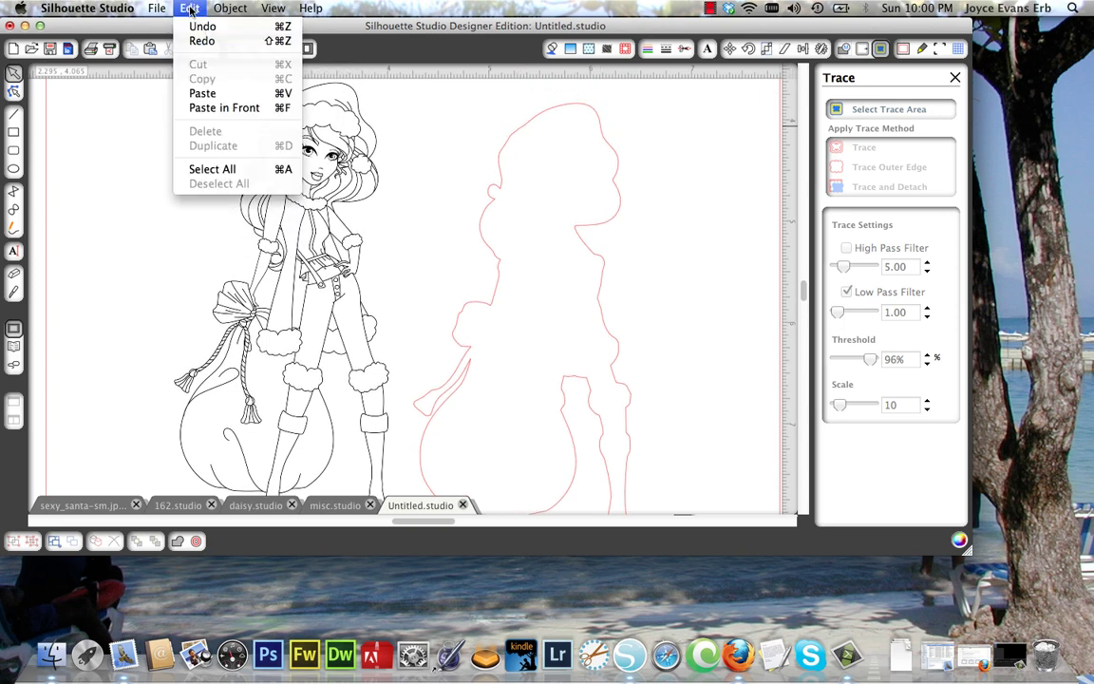
pyautogui.click(194, 26)
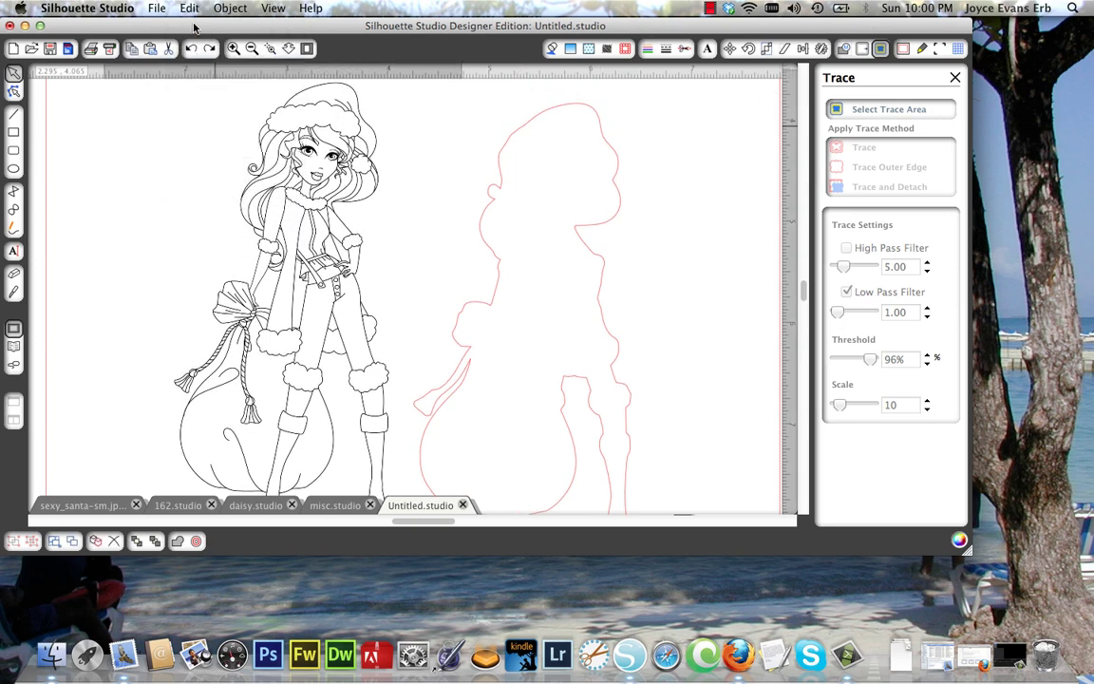
pyautogui.click(186, 8)
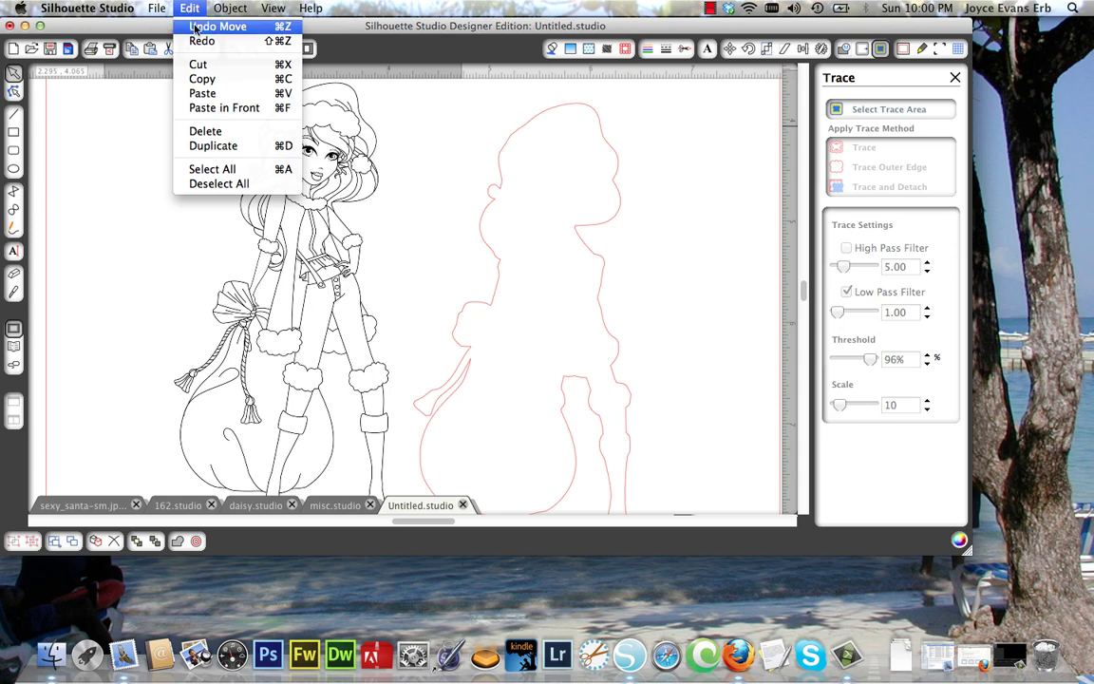
pyautogui.click(195, 27)
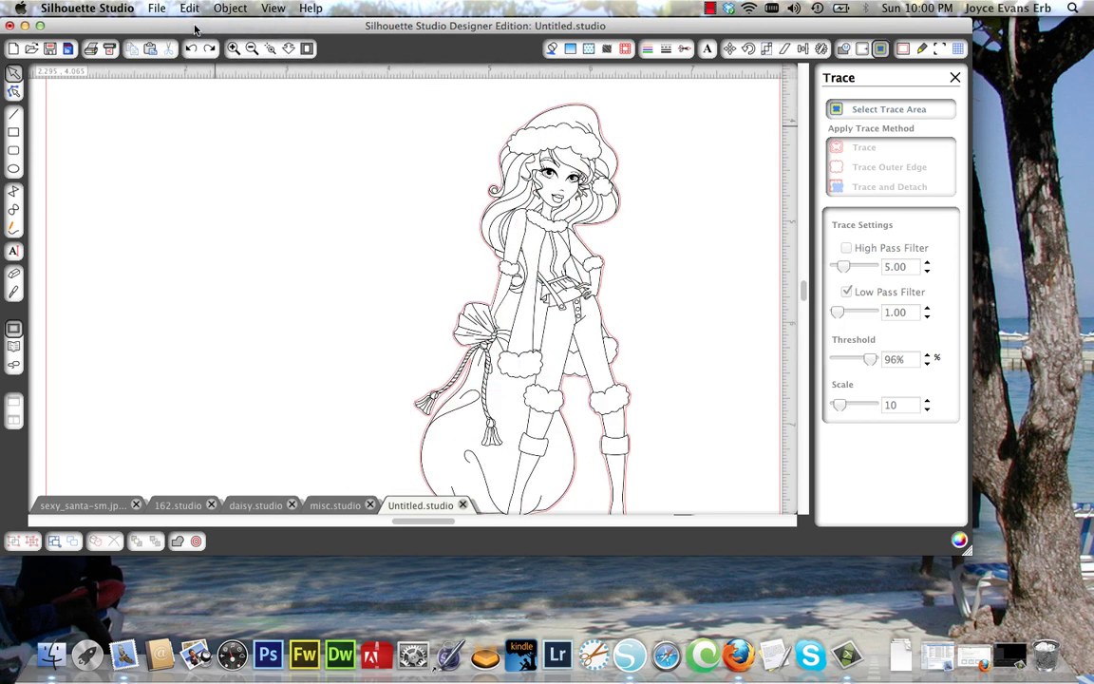
# Move the Santa drawing and its cut line together into the page's upper-left corner.
pyautogui.click(252, 48)
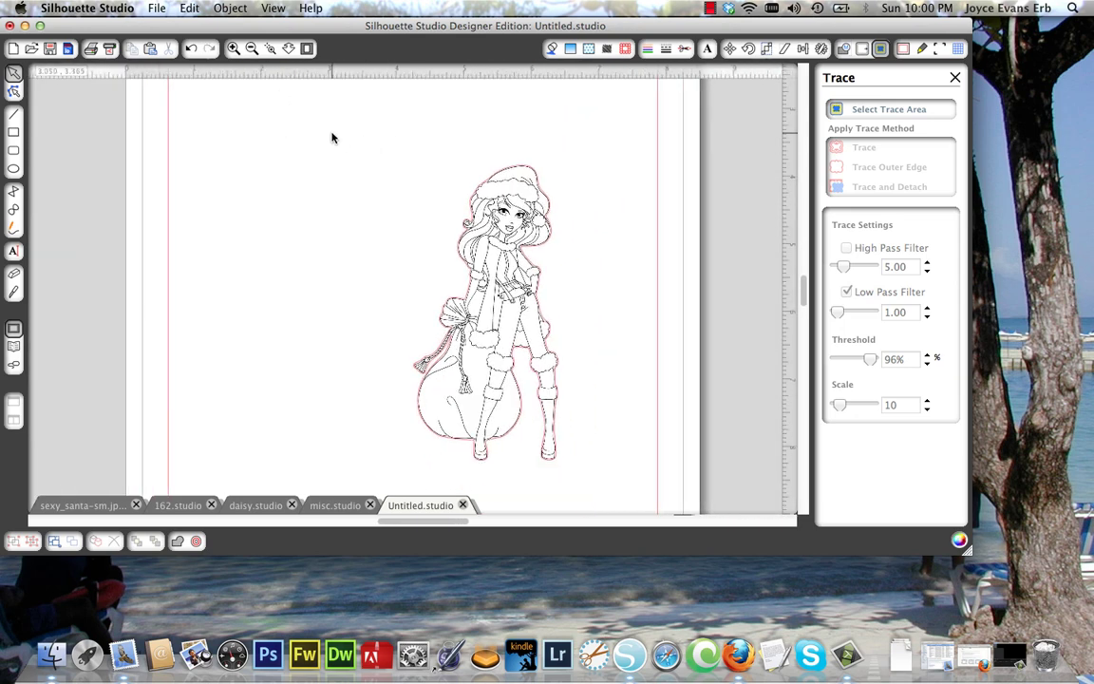
pyautogui.moveTo(331, 134)
pyautogui.mouseDown()
pyautogui.moveTo(505, 215)
pyautogui.moveTo(478, 276)
pyautogui.moveTo(474, 379)
pyautogui.moveTo(424, 340)
pyautogui.mouseUp()
pyautogui.moveTo(321, 112)
pyautogui.mouseDown()
pyautogui.moveTo(496, 115)
pyautogui.moveTo(676, 227)
pyautogui.moveTo(658, 507)
pyautogui.mouseUp()
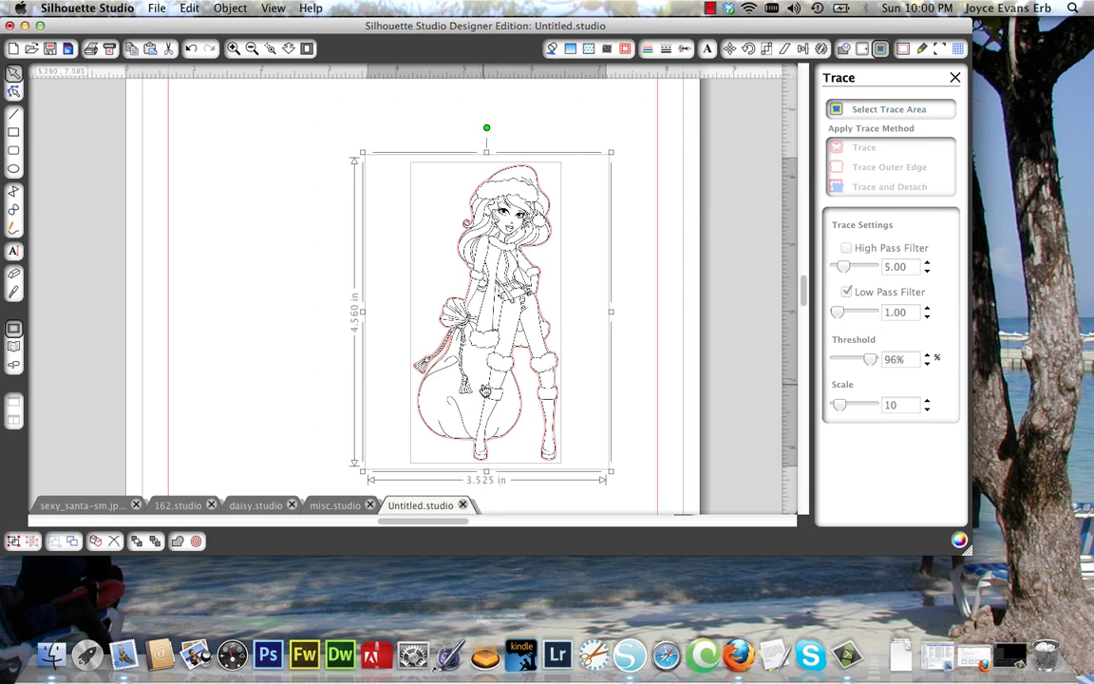
pyautogui.moveTo(485, 391)
pyautogui.mouseDown()
pyautogui.moveTo(373, 361)
pyautogui.moveTo(270, 217)
pyautogui.moveTo(244, 202)
pyautogui.moveTo(255, 203)
pyautogui.mouseUp()
pyautogui.scroll(5, 249, 214)
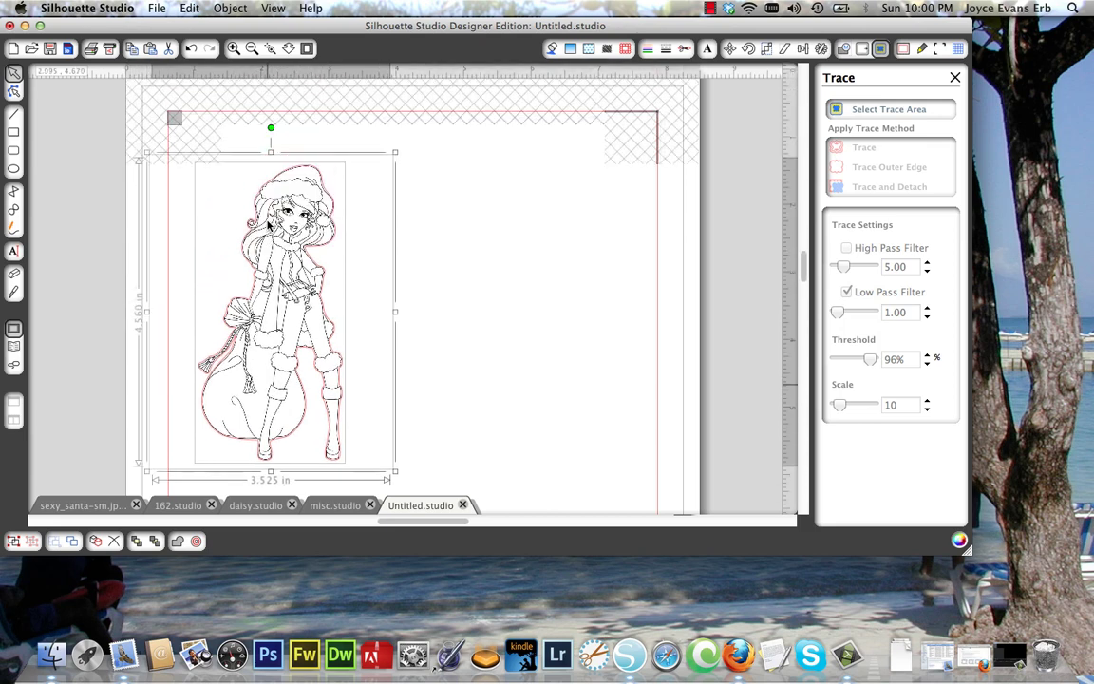
pyautogui.moveTo(251, 228); pyautogui.dragTo(239, 189)
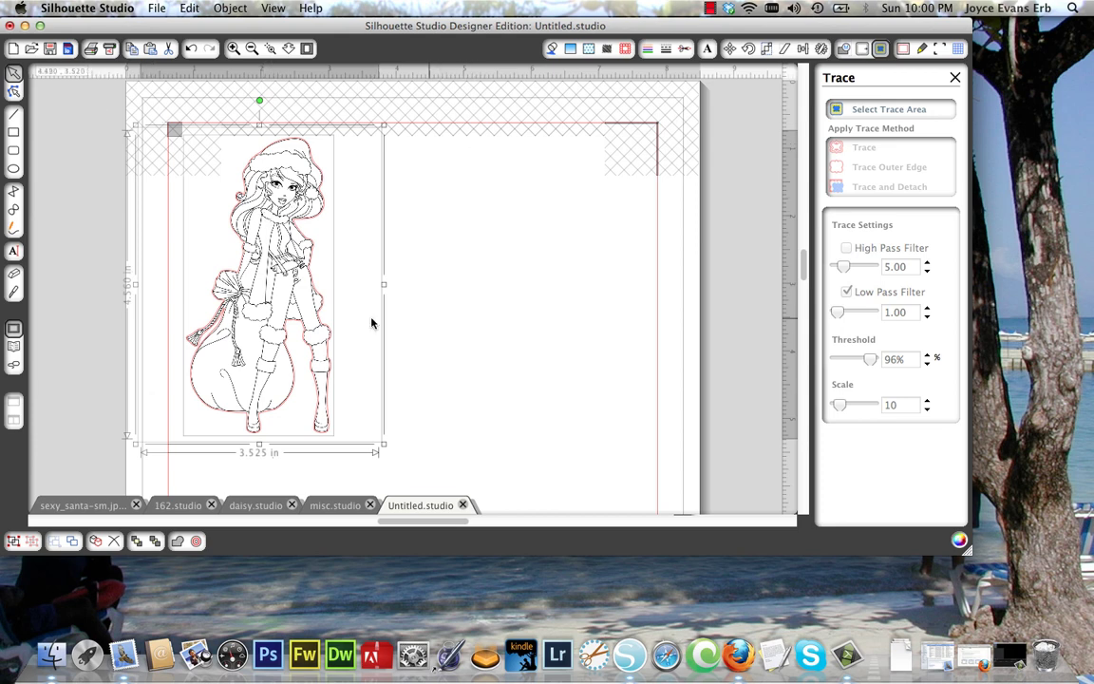
pyautogui.click(452, 314)
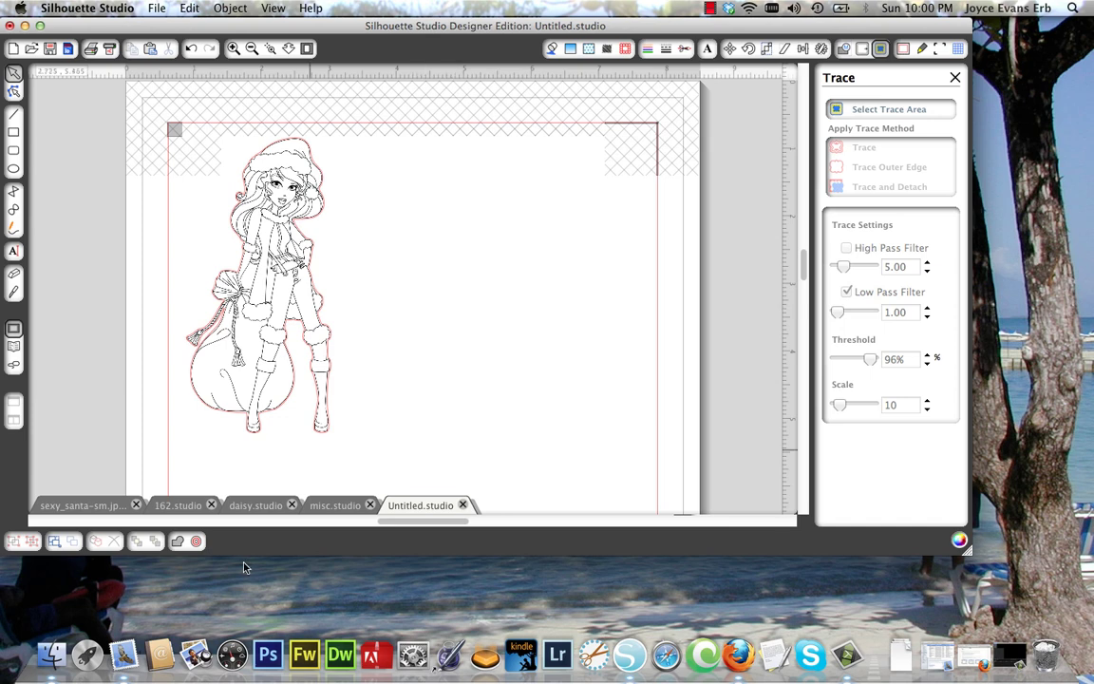
# Copy the orange flower from daisy.studio and paste it to the right of Santa.
pyautogui.click(256, 506)
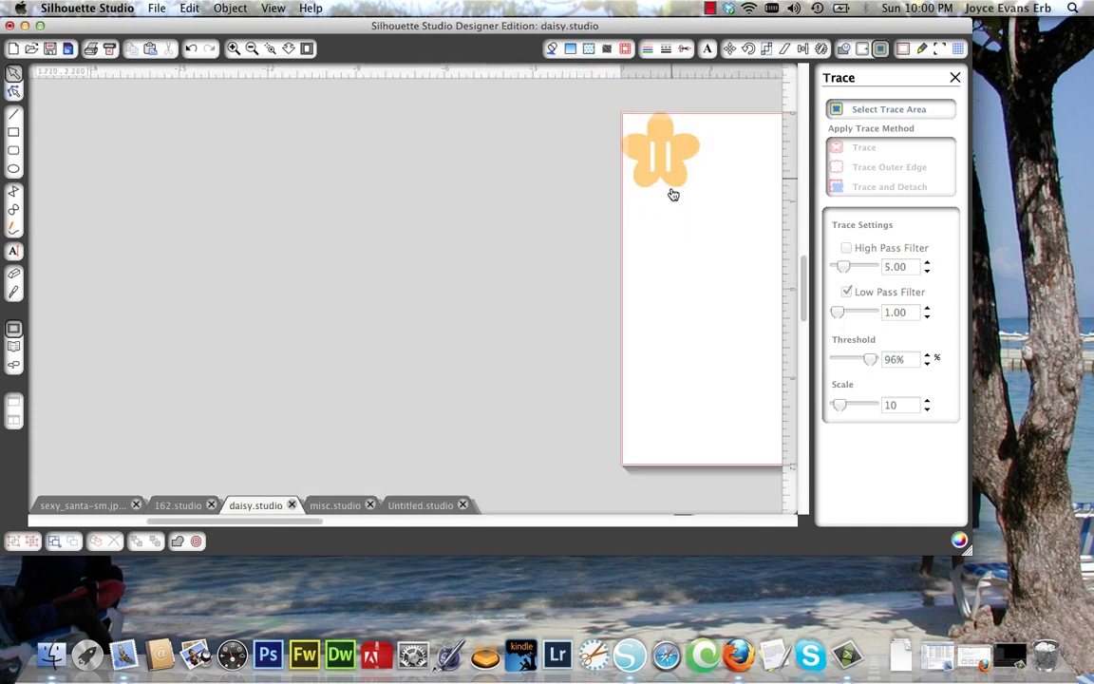
pyautogui.click(679, 176)
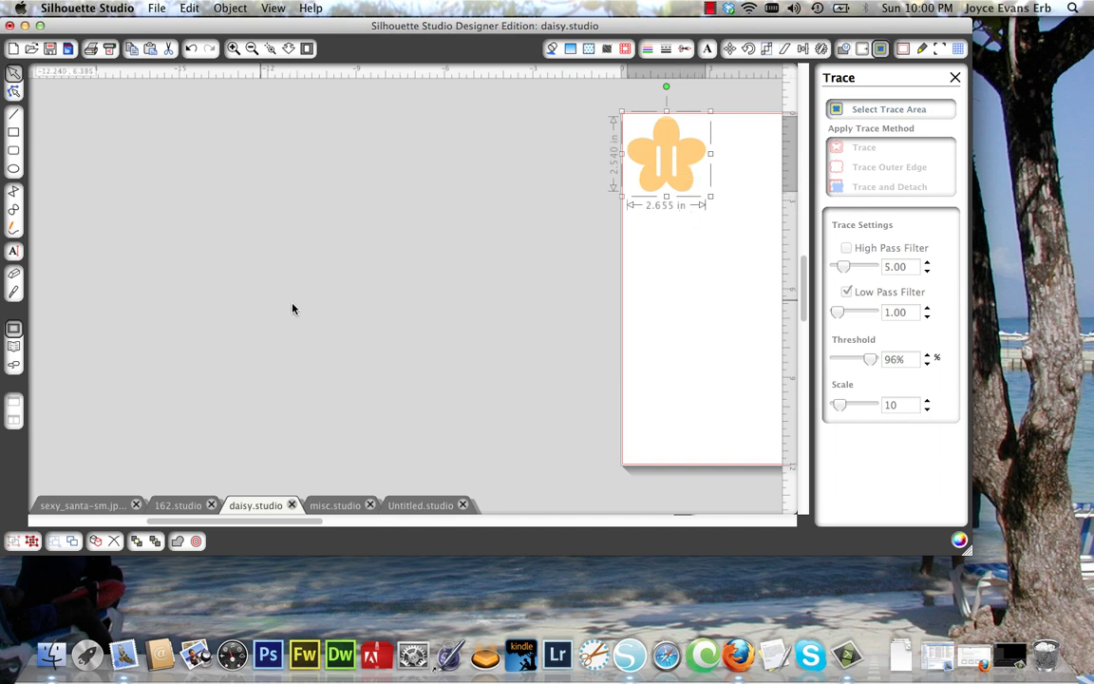
pyautogui.click(423, 507)
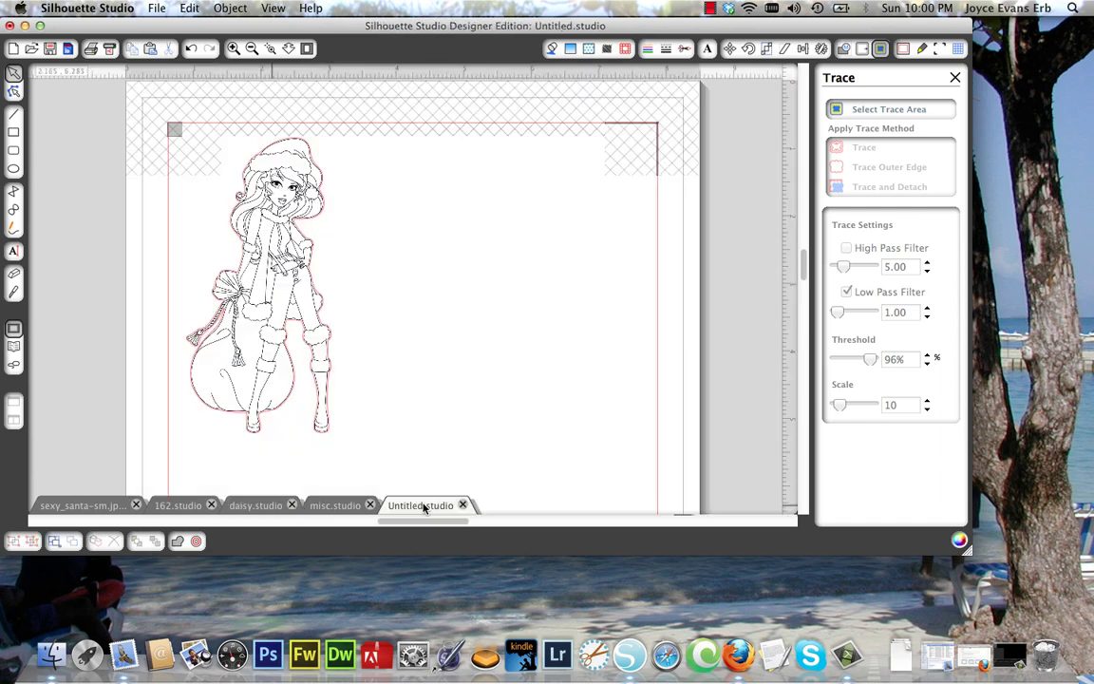
pyautogui.press('super+v')
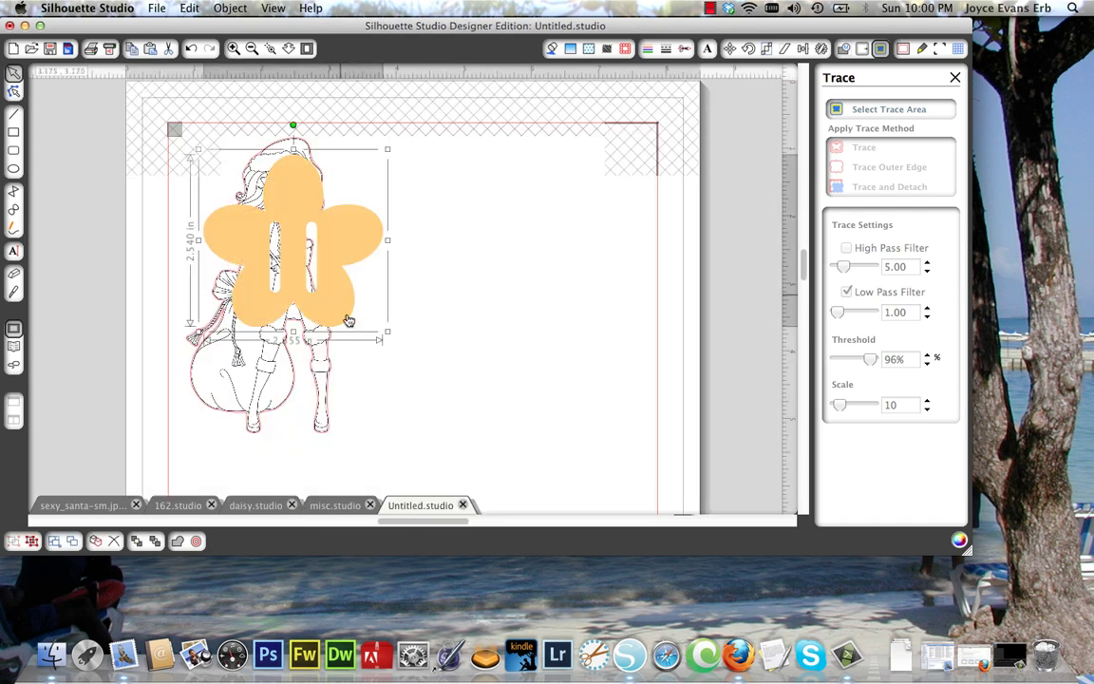
pyautogui.moveTo(341, 291); pyautogui.dragTo(537, 305)
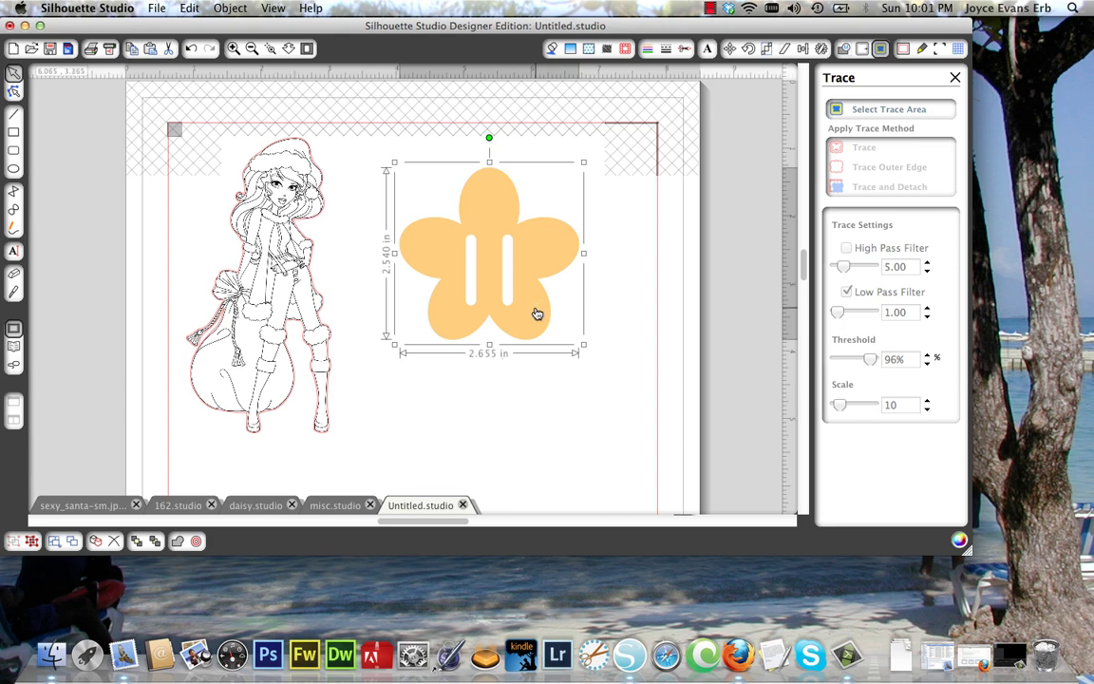
pyautogui.moveTo(536, 313); pyautogui.dragTo(521, 294)
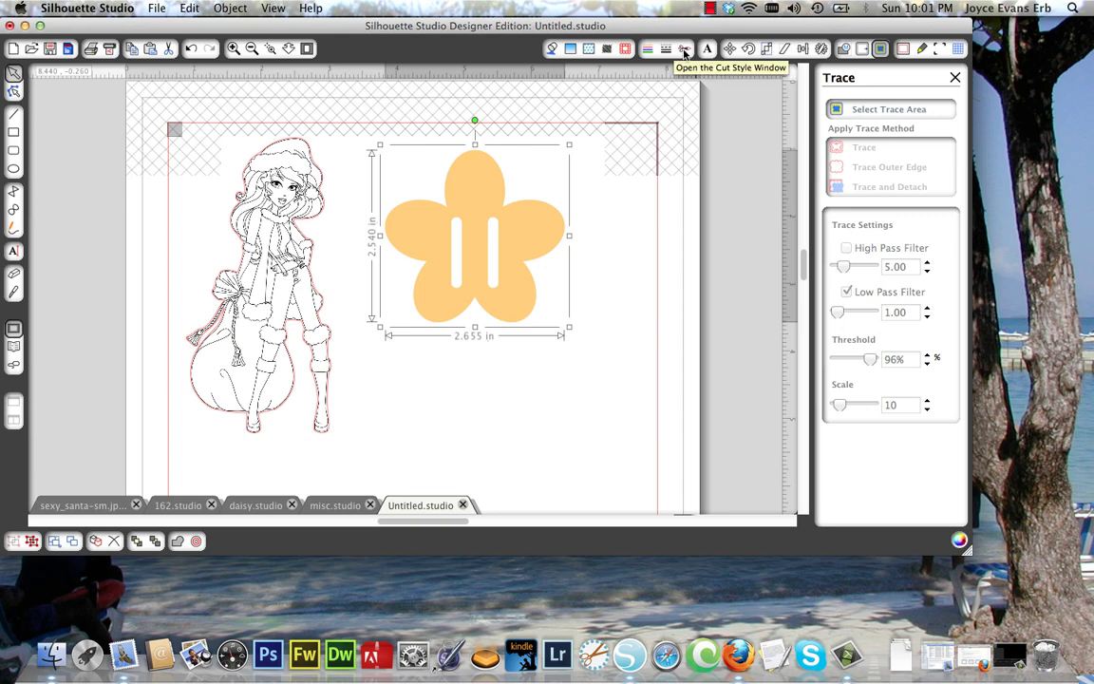
# Set the flower's cut style to Cut Edge and nudge it slightly lower and right.
pyautogui.click(684, 51)
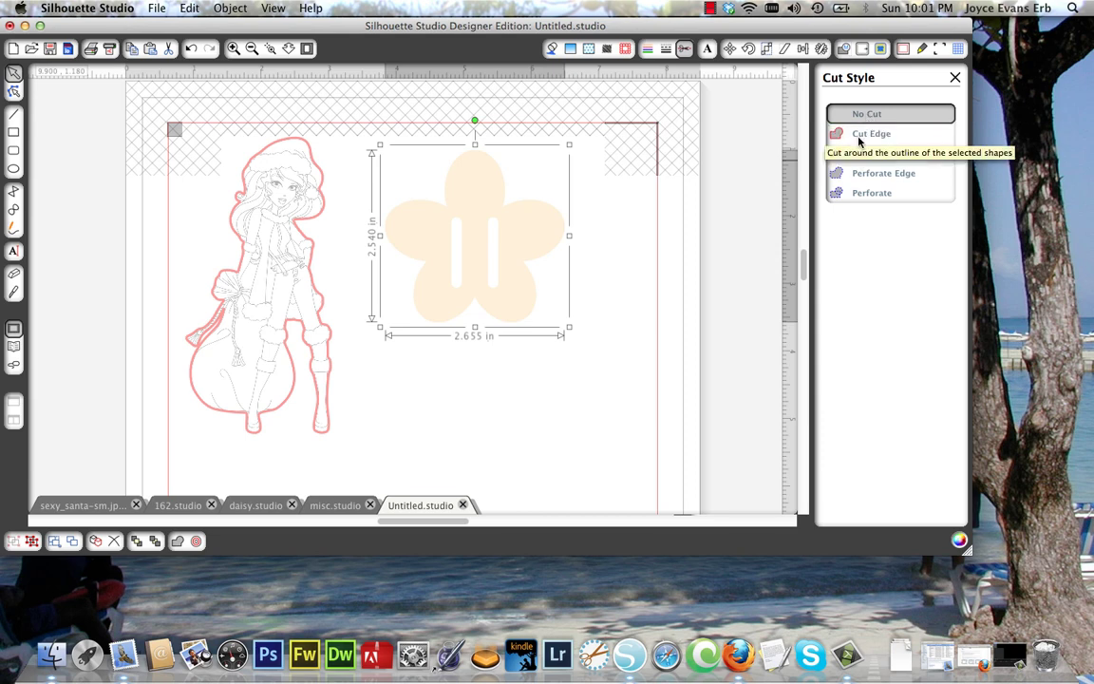
pyautogui.click(860, 138)
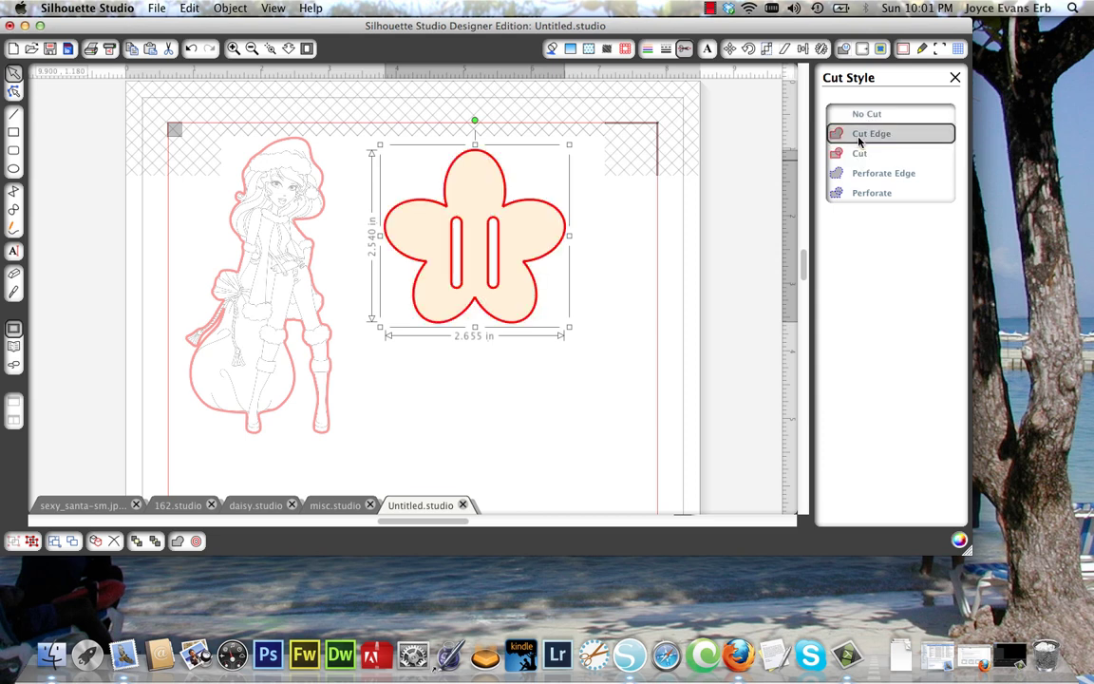
pyautogui.moveTo(514, 270); pyautogui.dragTo(480, 246)
# Copy the 1.420 x 1.730 in blue ornament from blue-orn-med.studio into Untitled.
pyautogui.scroll(-3, 481, 245)
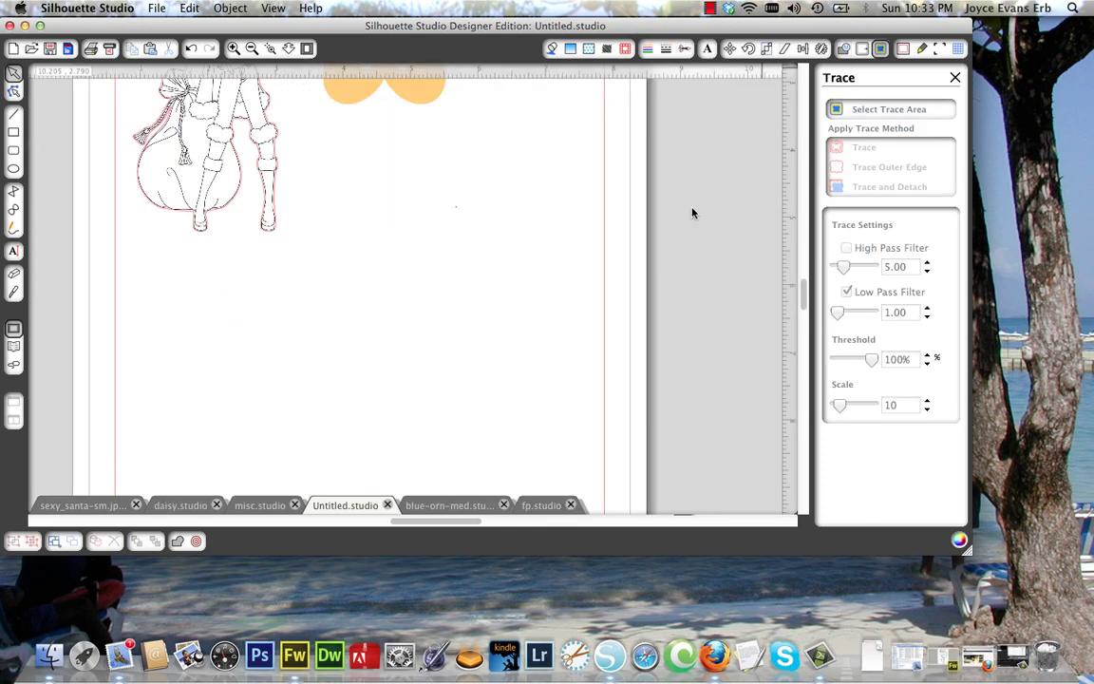
pyautogui.click(446, 506)
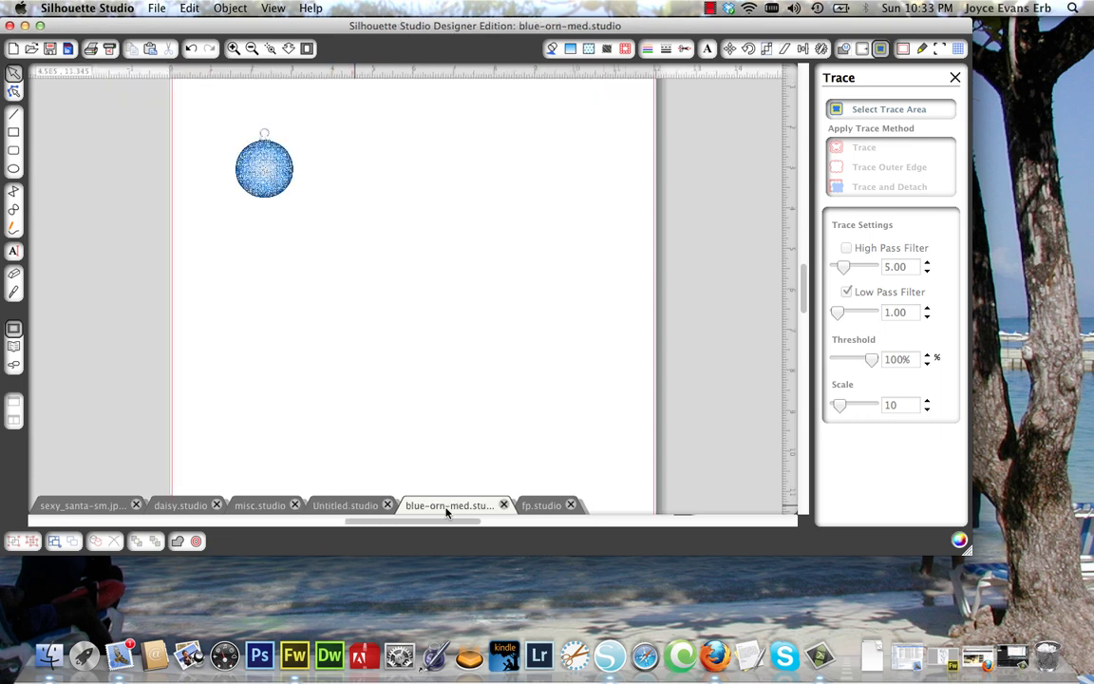
pyautogui.moveTo(271, 182); pyautogui.dragTo(345, 234)
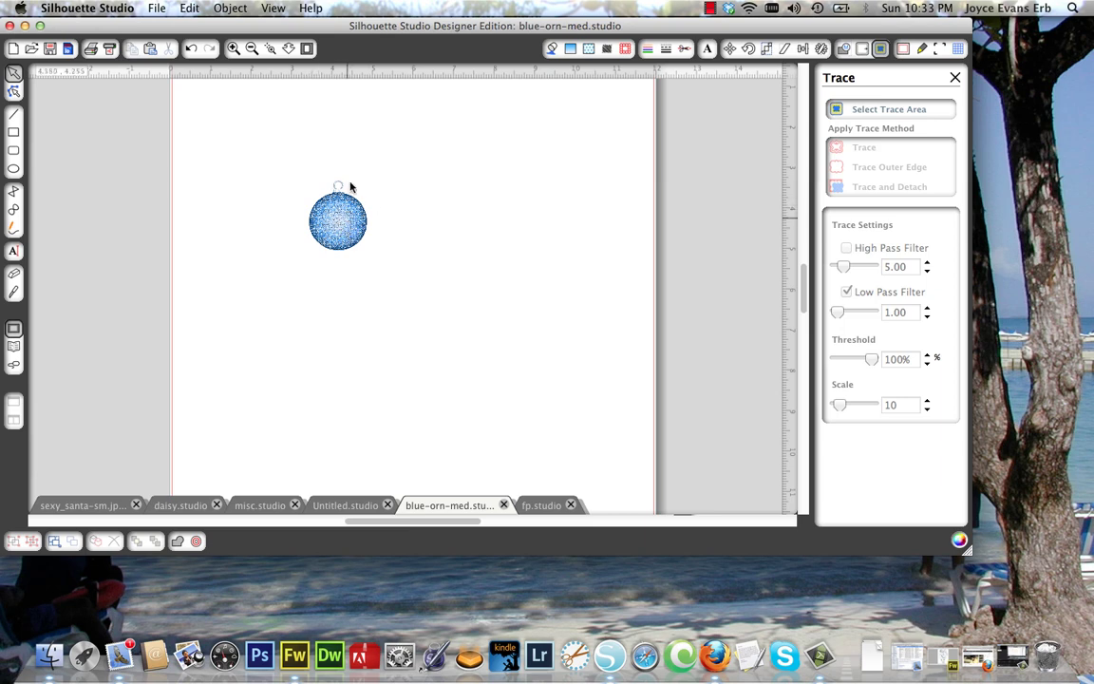
pyautogui.click(883, 112)
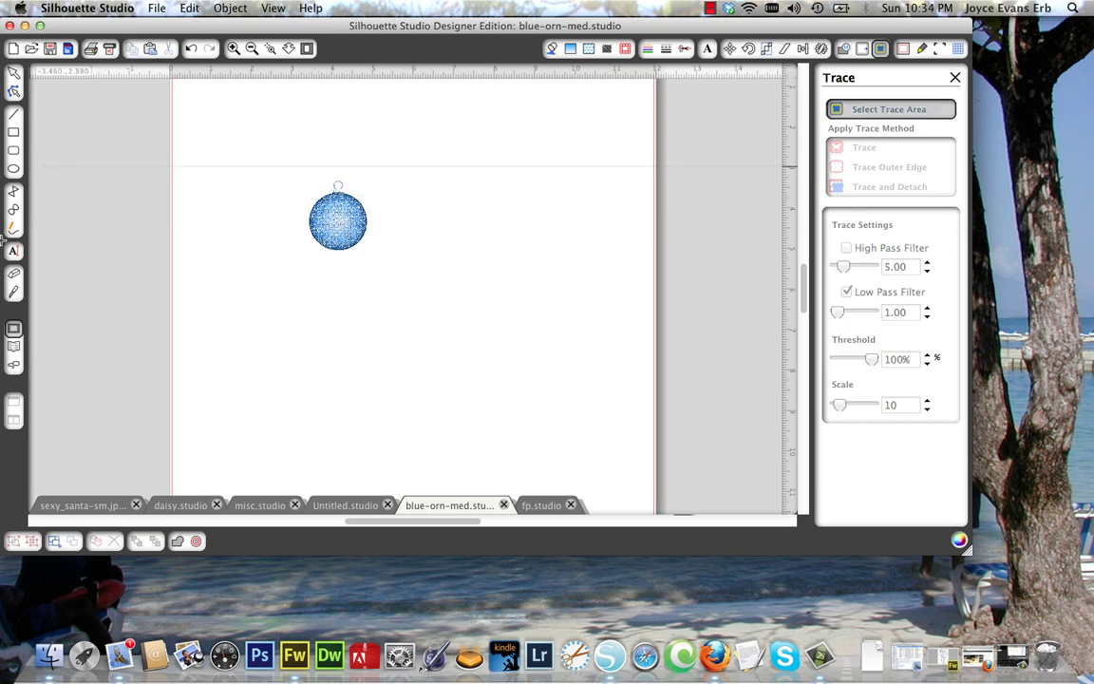
pyautogui.click(11, 76)
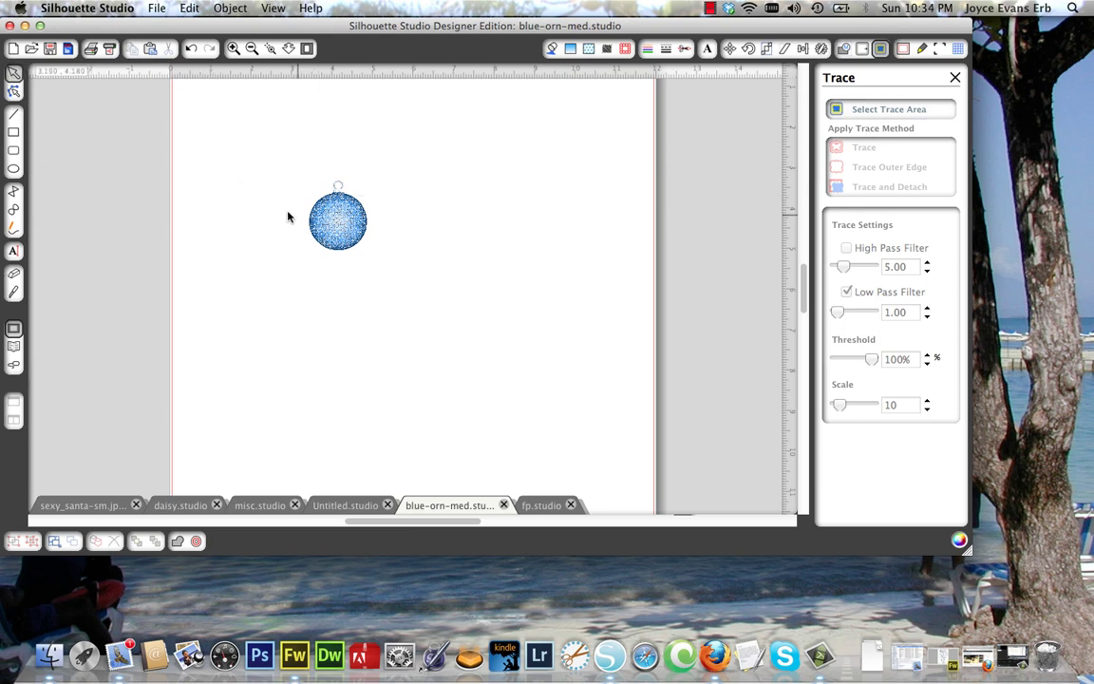
pyautogui.click(330, 222)
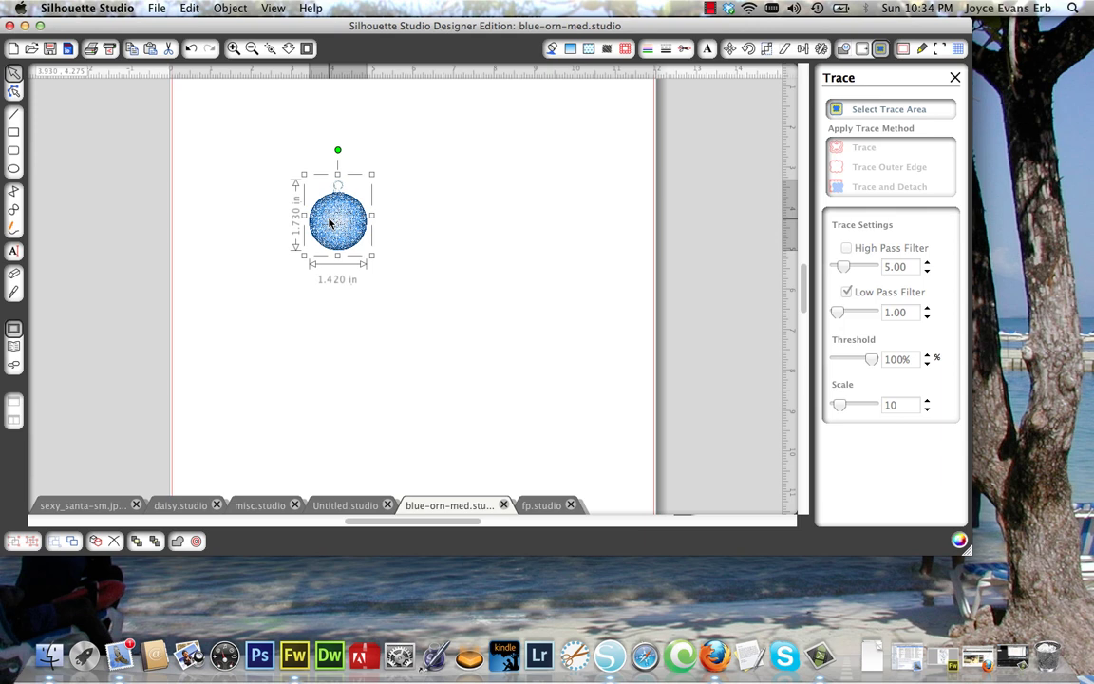
pyautogui.click(345, 506)
pyautogui.press('super+v')
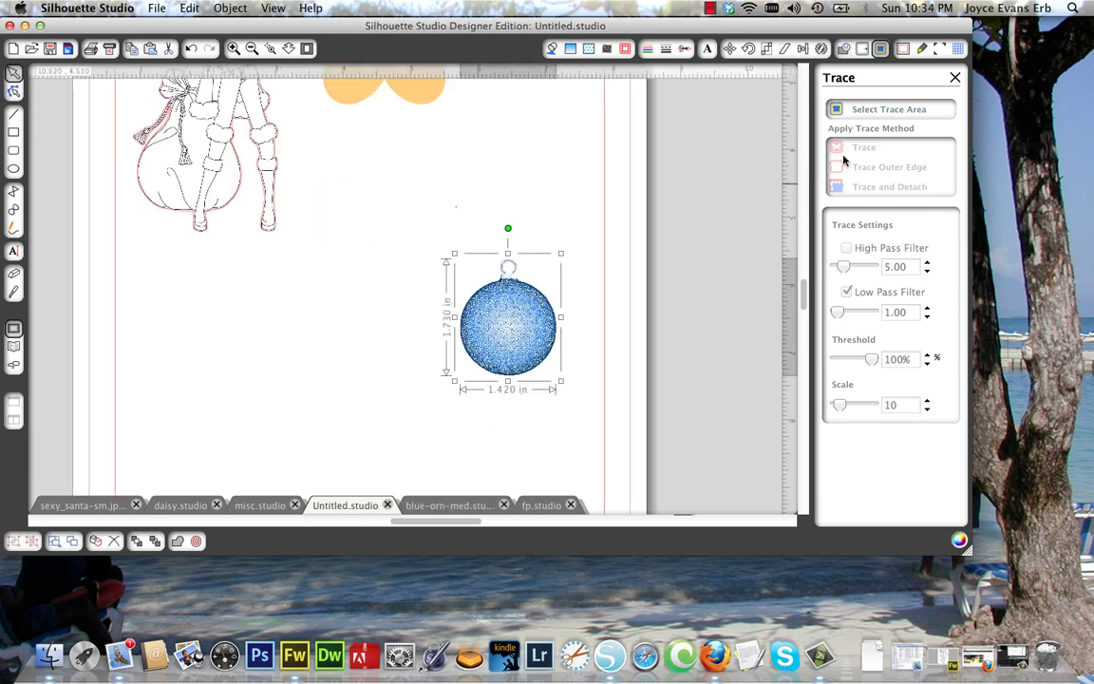
# Mark the ornament as trace area, using Low Pass instead of High Pass, threshold 99%.
pyautogui.click(868, 109)
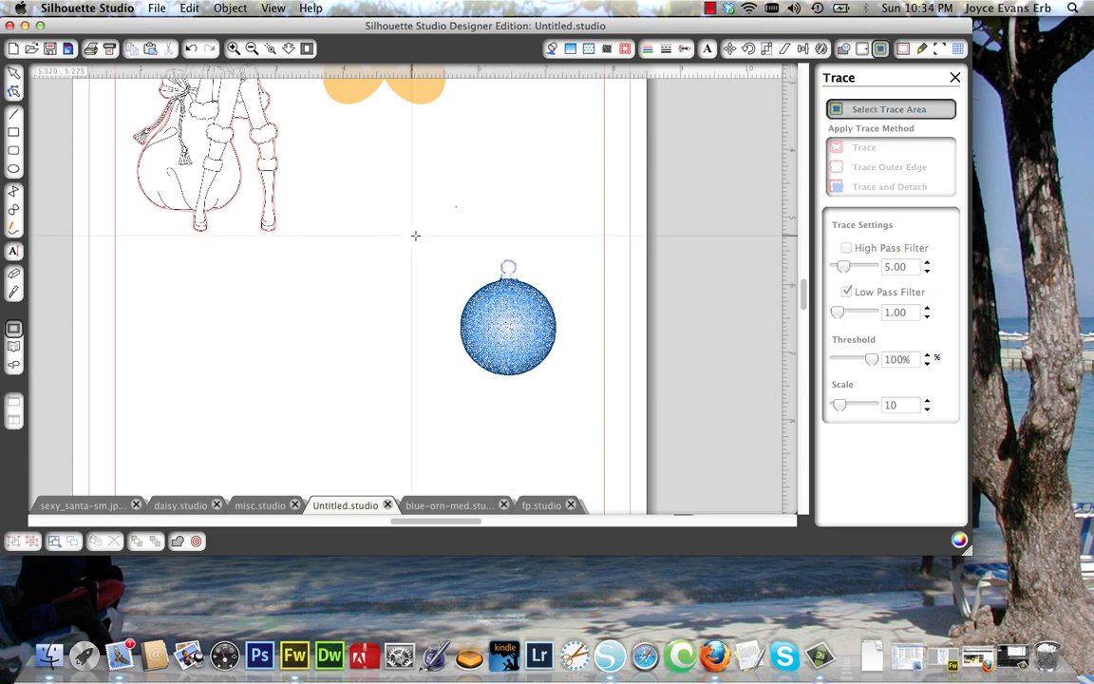
pyautogui.moveTo(415, 236)
pyautogui.mouseDown()
pyautogui.moveTo(490, 258)
pyautogui.moveTo(575, 401)
pyautogui.mouseUp()
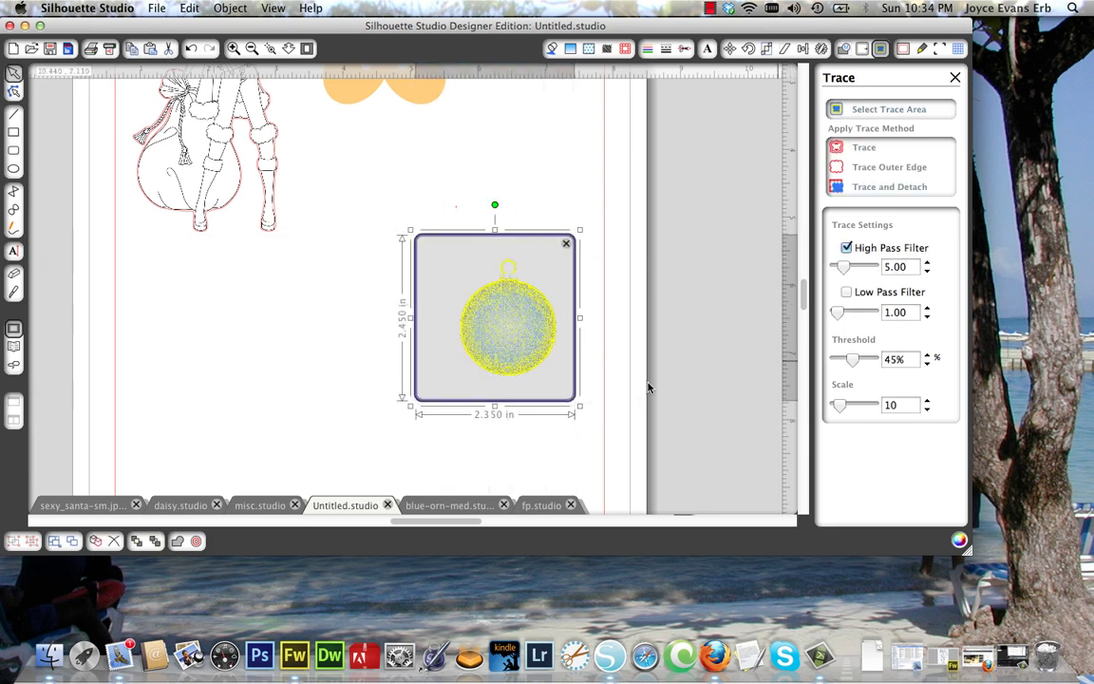
pyautogui.click(847, 247)
pyautogui.click(846, 292)
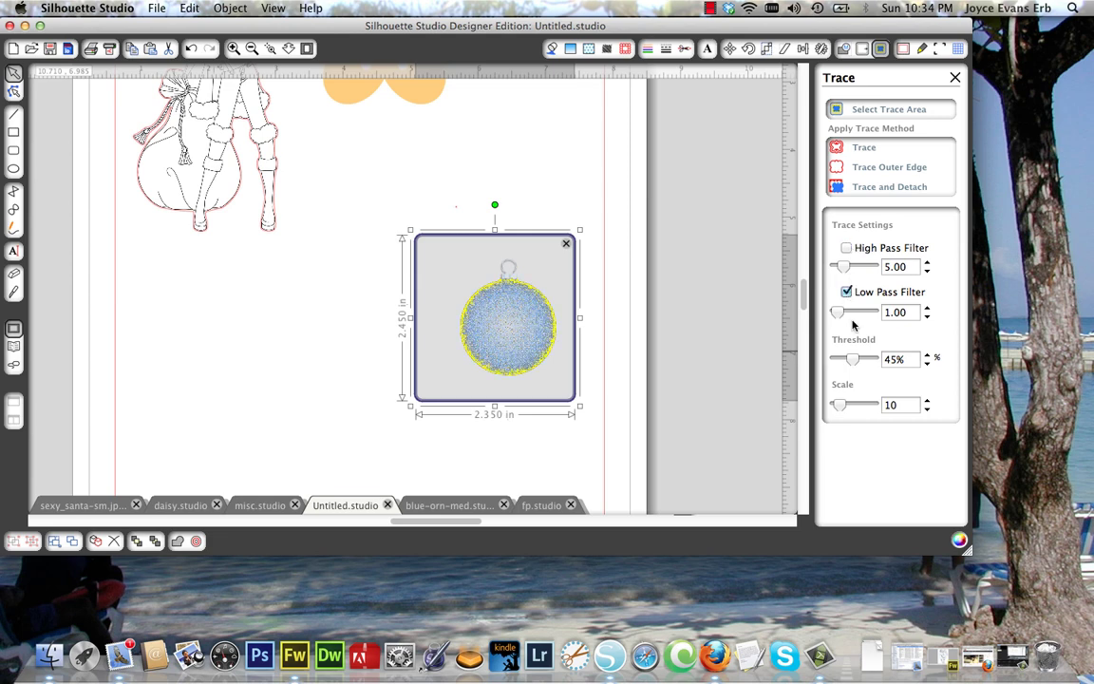
pyautogui.moveTo(852, 359); pyautogui.dragTo(869, 367)
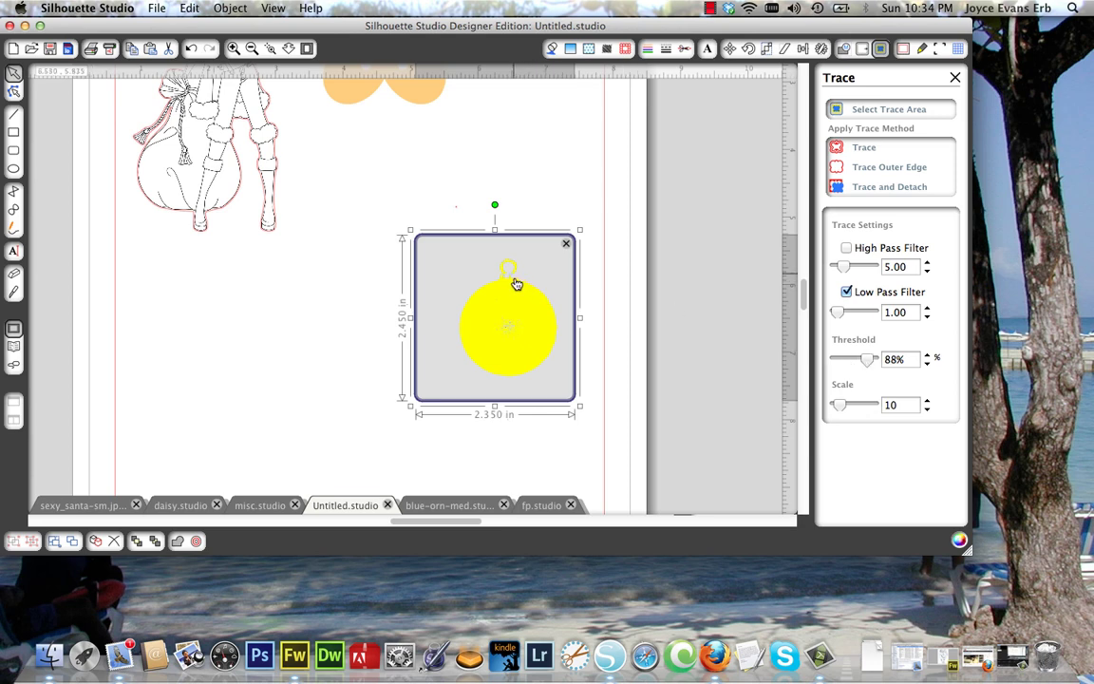
pyautogui.click(926, 354)
# Trace the ornament's outer edge and move it up near the page top.
pyautogui.click(884, 169)
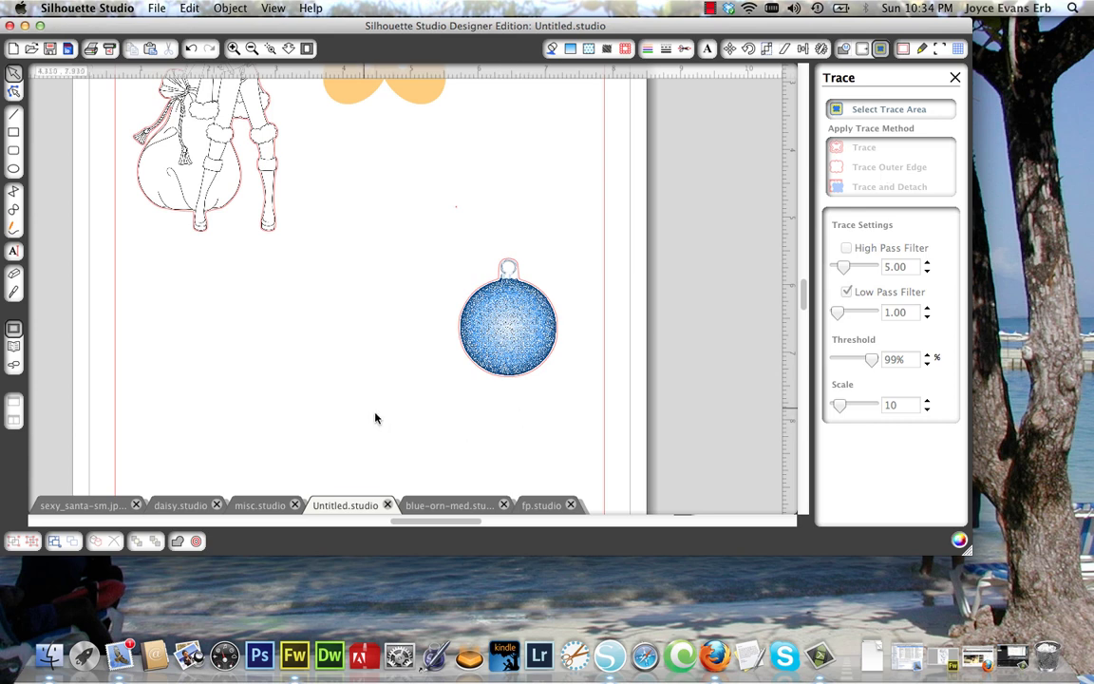
pyautogui.moveTo(381, 420); pyautogui.dragTo(565, 217)
pyautogui.moveTo(524, 369); pyautogui.dragTo(560, 114)
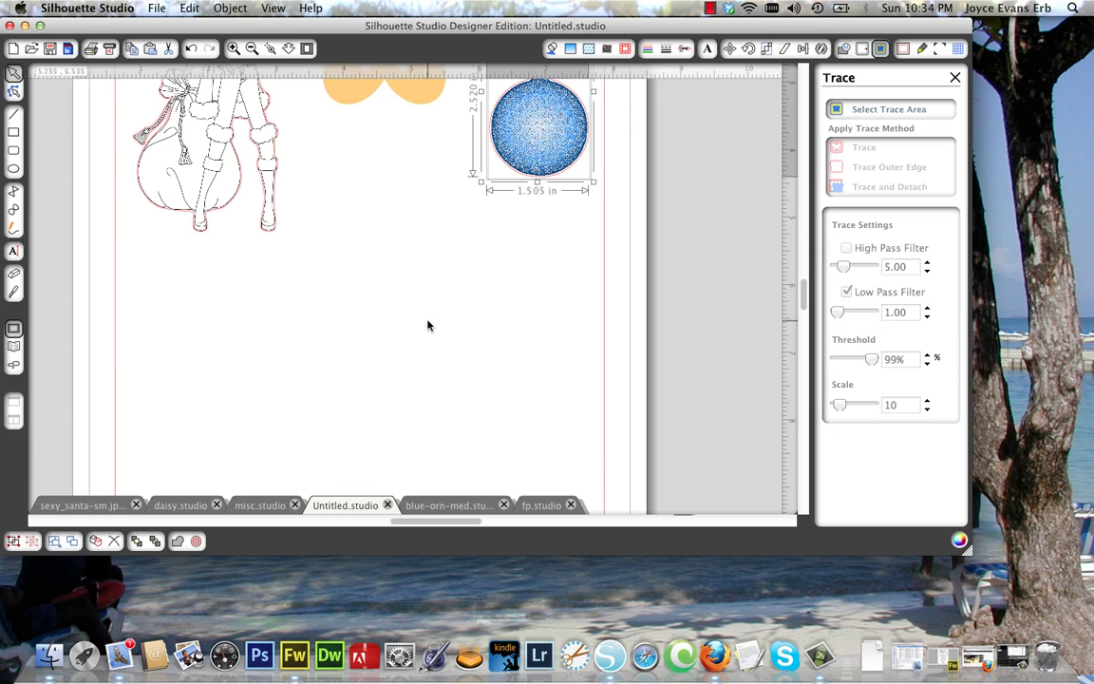
# Copy the brick fireplace image from fp.studio and return to the Untitled.studio layout.
pyautogui.click(541, 506)
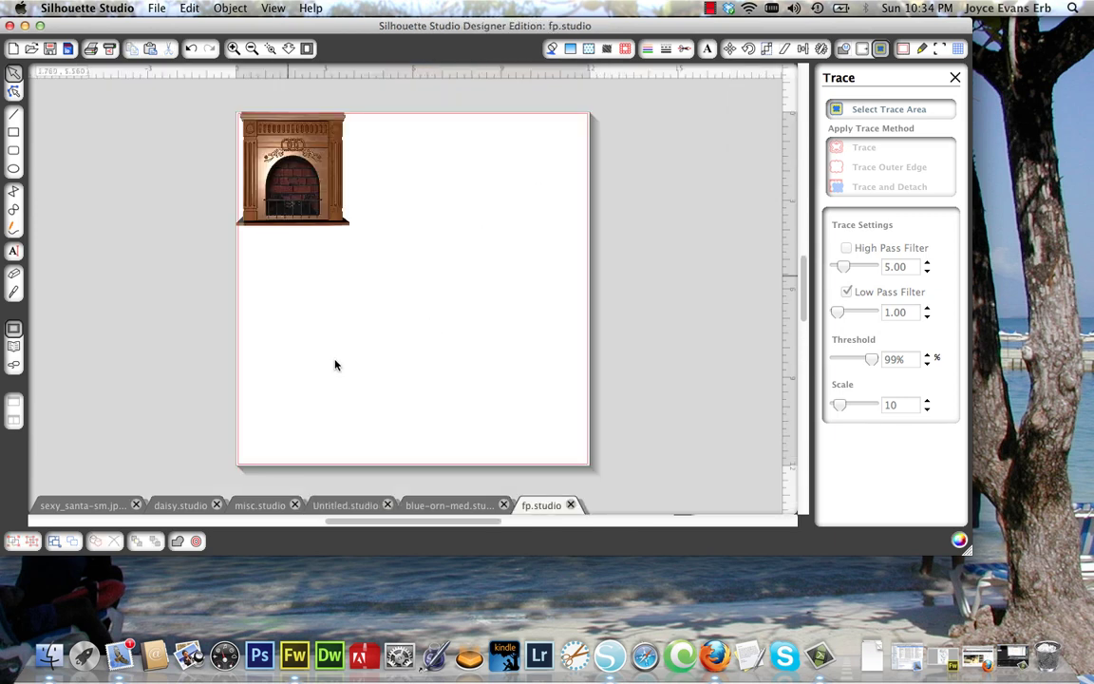
pyautogui.moveTo(312, 155); pyautogui.dragTo(384, 233)
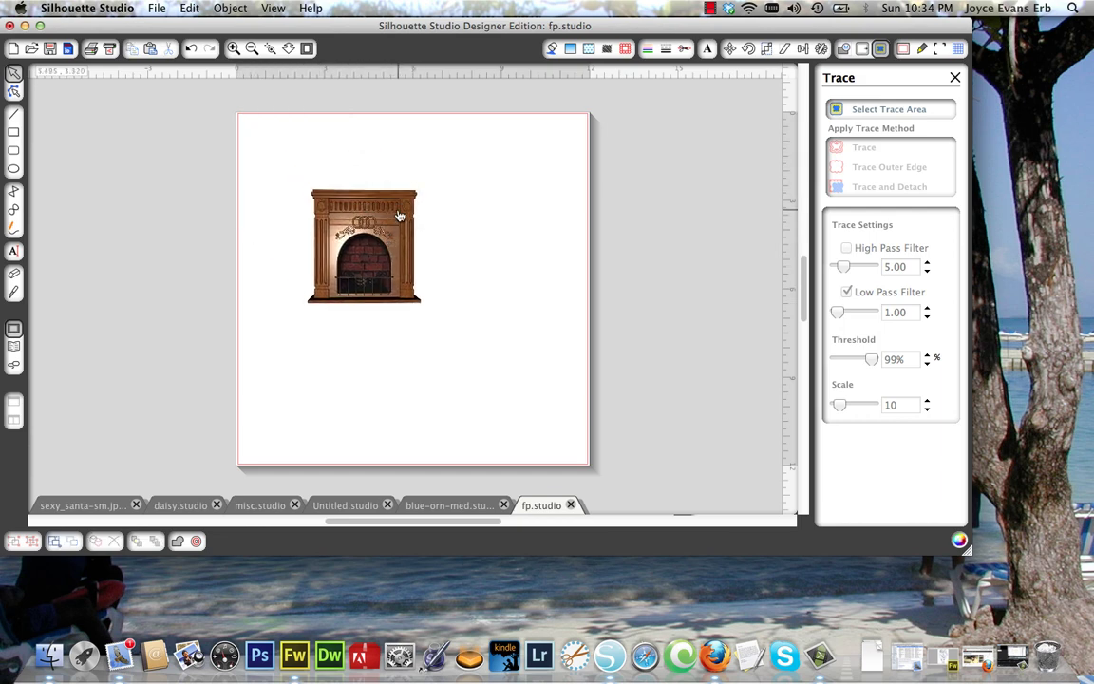
pyautogui.click(399, 215)
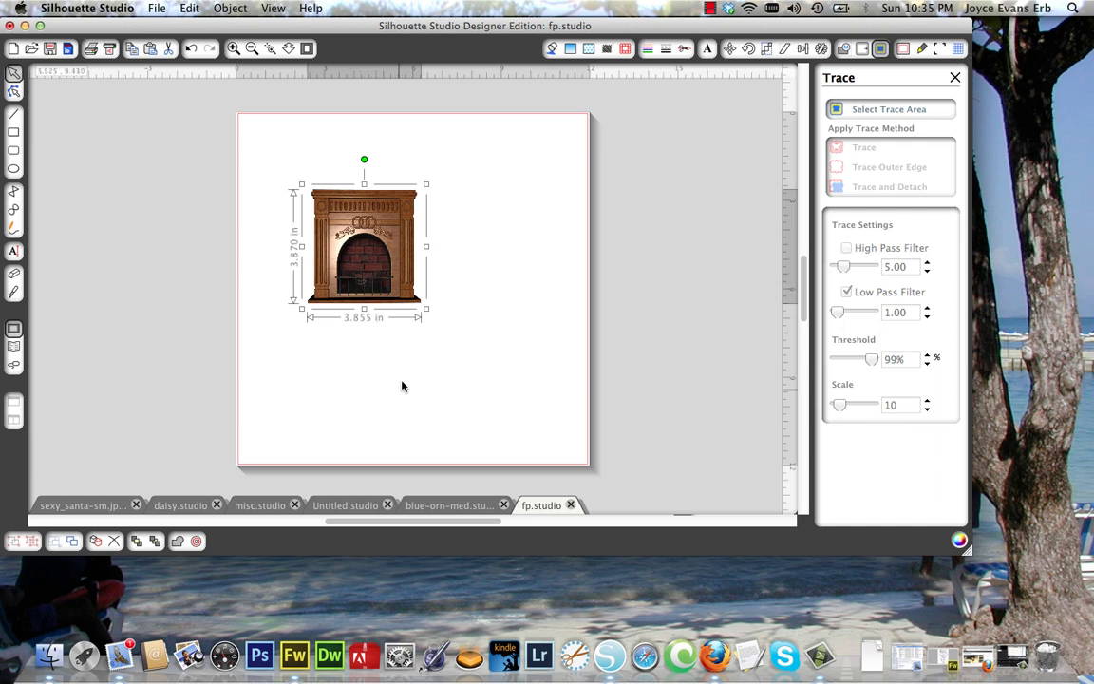
pyautogui.click(351, 506)
# Paste the fireplace into Untitled and position it just below the ornament.
pyautogui.press('super+v')
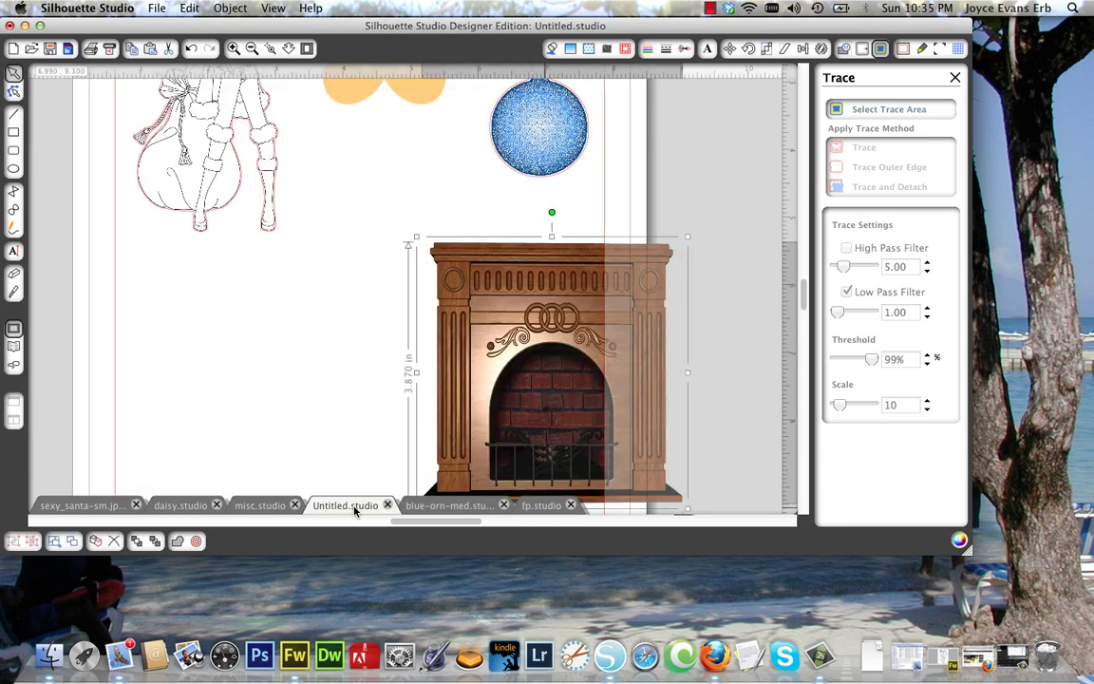
pyautogui.moveTo(486, 368); pyautogui.dragTo(353, 319)
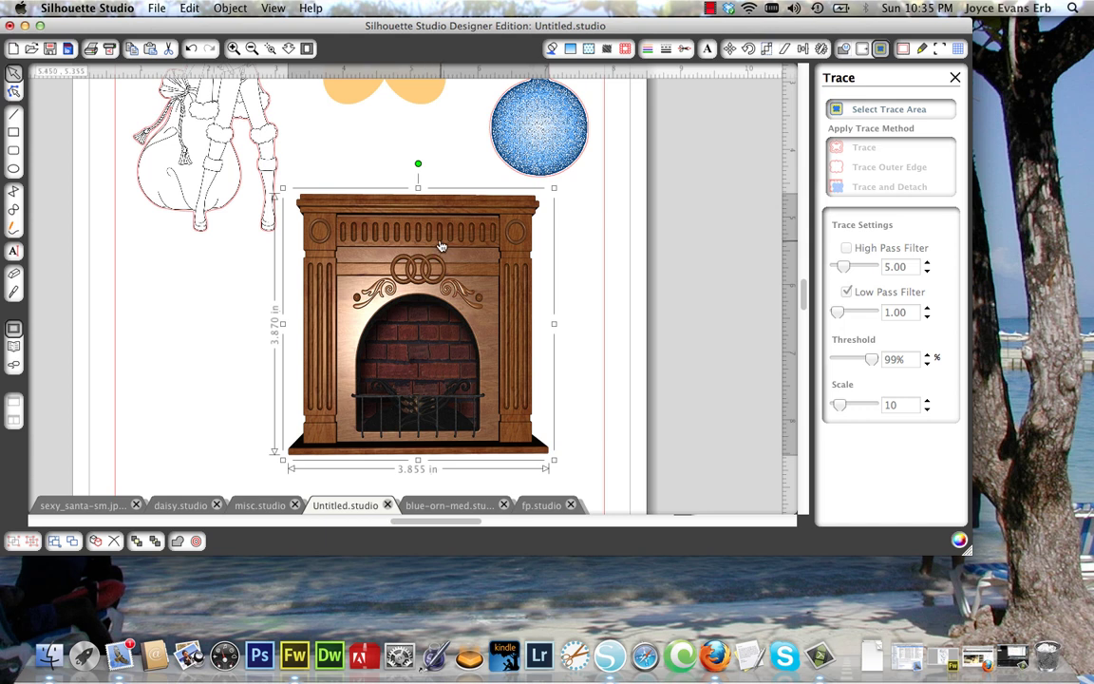
pyautogui.moveTo(452, 247); pyautogui.dragTo(475, 263)
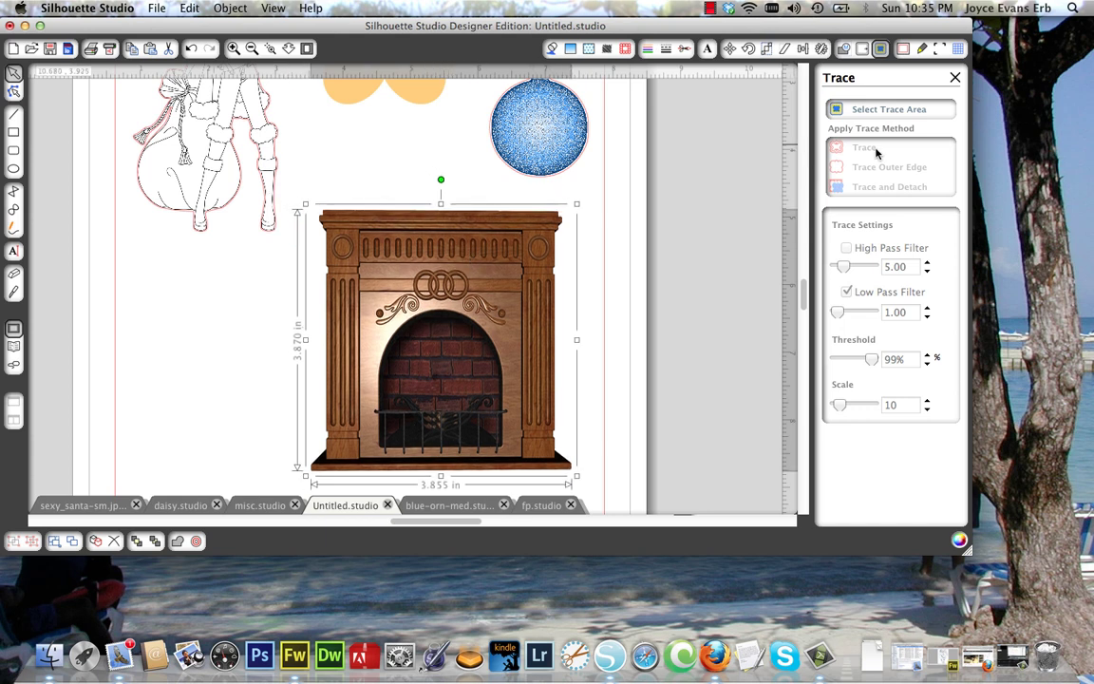
# Trace the fireplace's outer edge as a cut line with Low Pass on and 50% threshold.
pyautogui.click(888, 110)
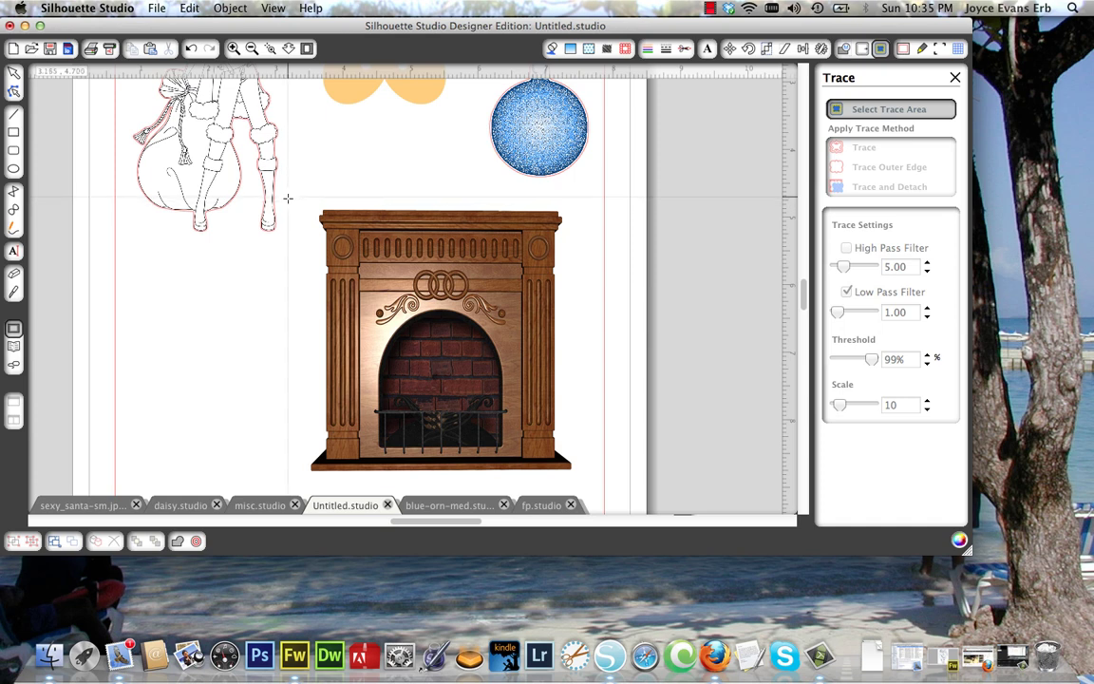
pyautogui.moveTo(287, 198)
pyautogui.mouseDown()
pyautogui.moveTo(586, 361)
pyautogui.moveTo(601, 488)
pyautogui.mouseUp()
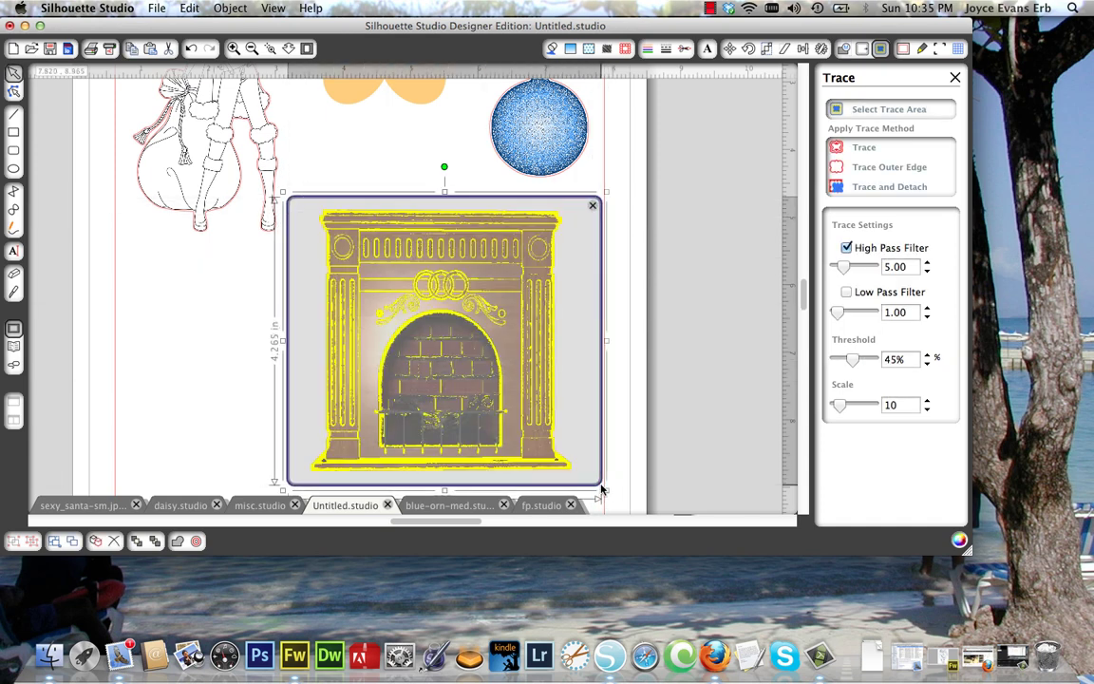
pyautogui.click(846, 293)
pyautogui.moveTo(852, 359); pyautogui.dragTo(855, 362)
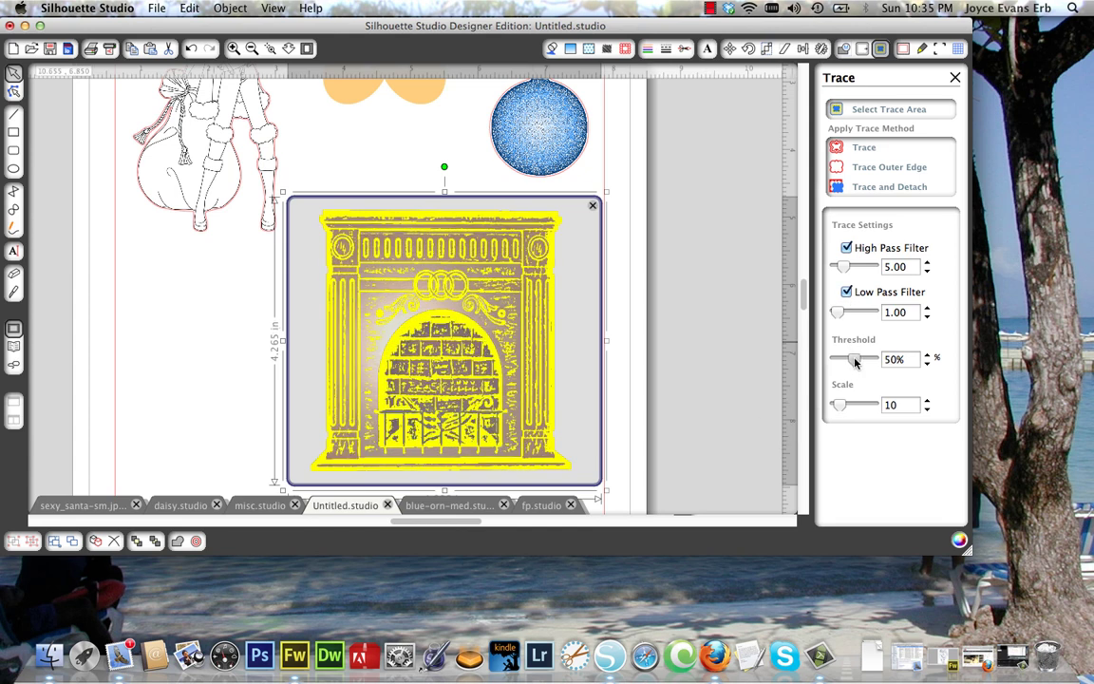
pyautogui.moveTo(855, 361)
pyautogui.mouseDown()
pyautogui.moveTo(842, 360)
pyautogui.moveTo(855, 361)
pyautogui.mouseUp()
pyautogui.click(869, 172)
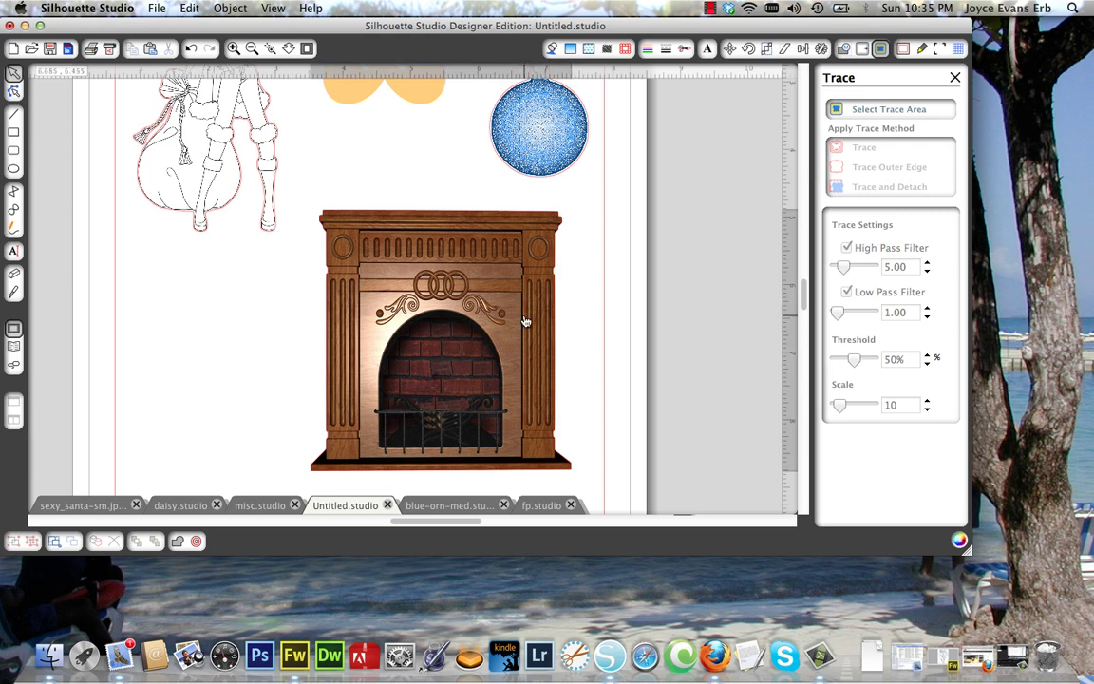
# Move the image aside to check the traced outline, then undo the move.
pyautogui.moveTo(526, 320); pyautogui.dragTo(207, 349)
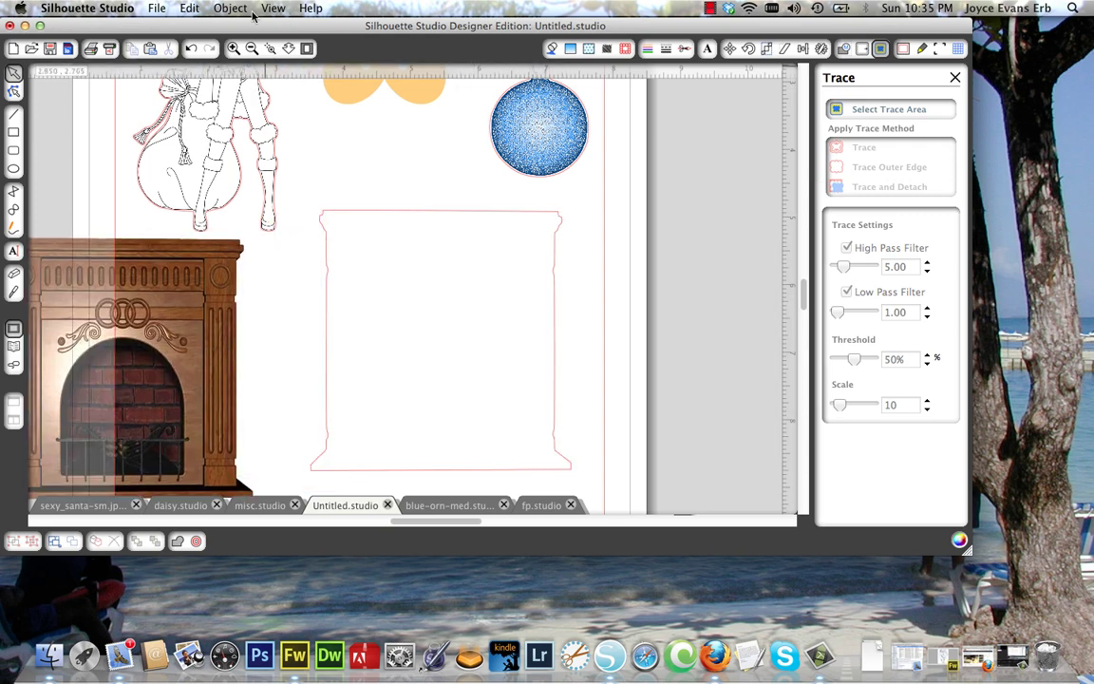
pyautogui.click(186, 9)
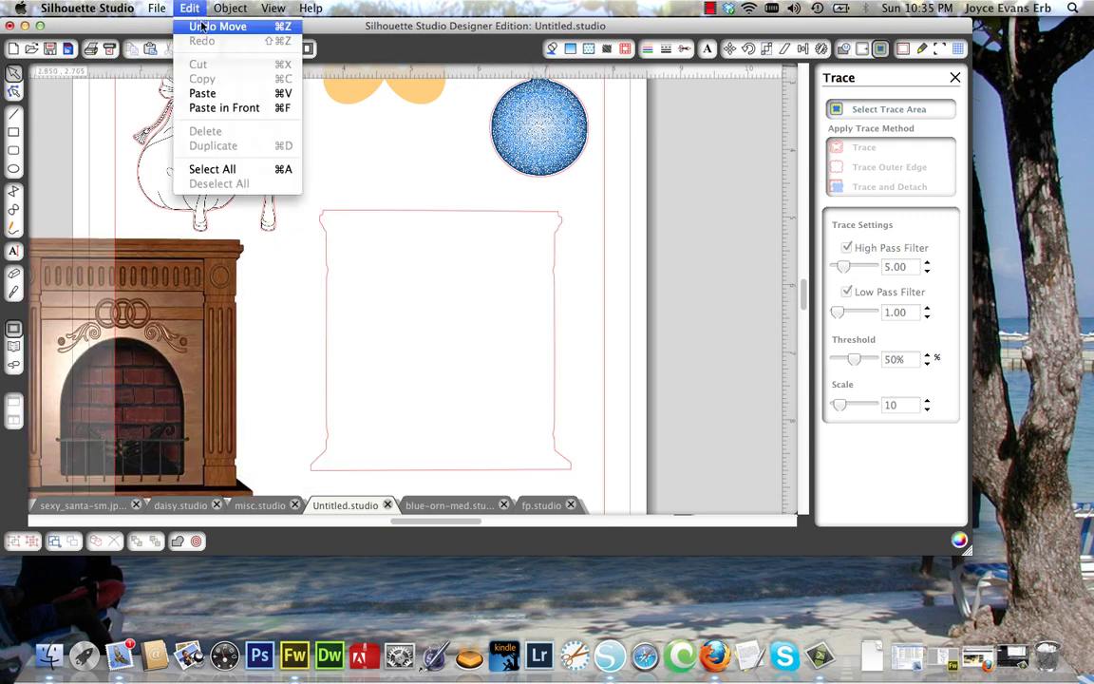
pyautogui.click(202, 26)
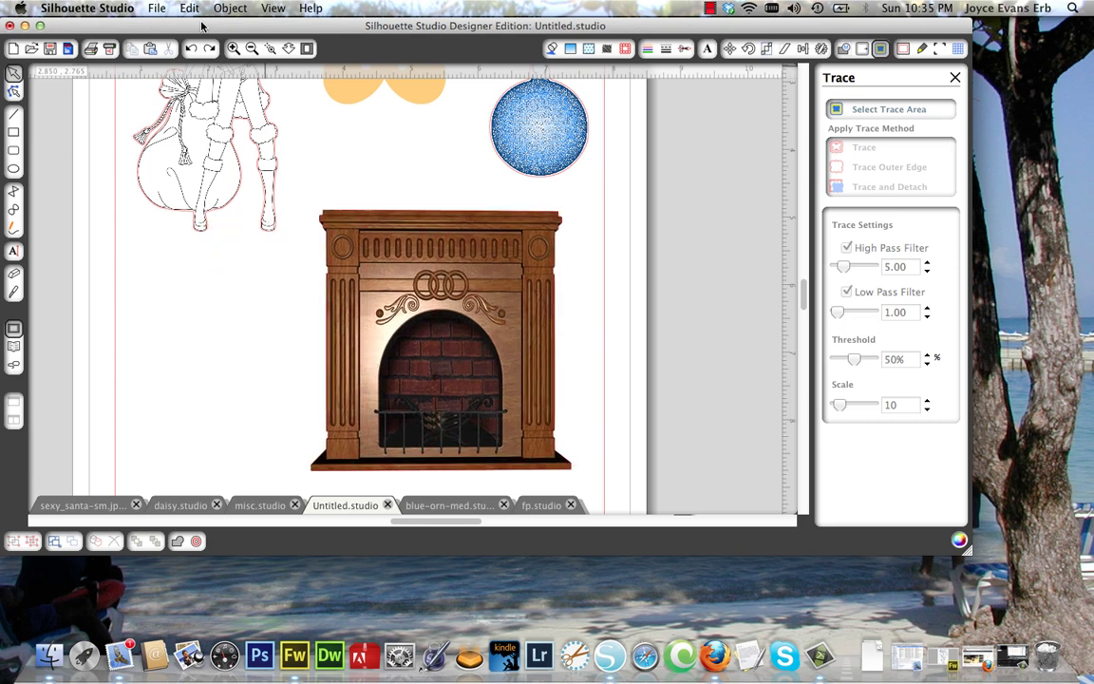
# Switch to misc.studio and look over its girls, red ornaments and wreath with cut outlines.
pyautogui.click(261, 506)
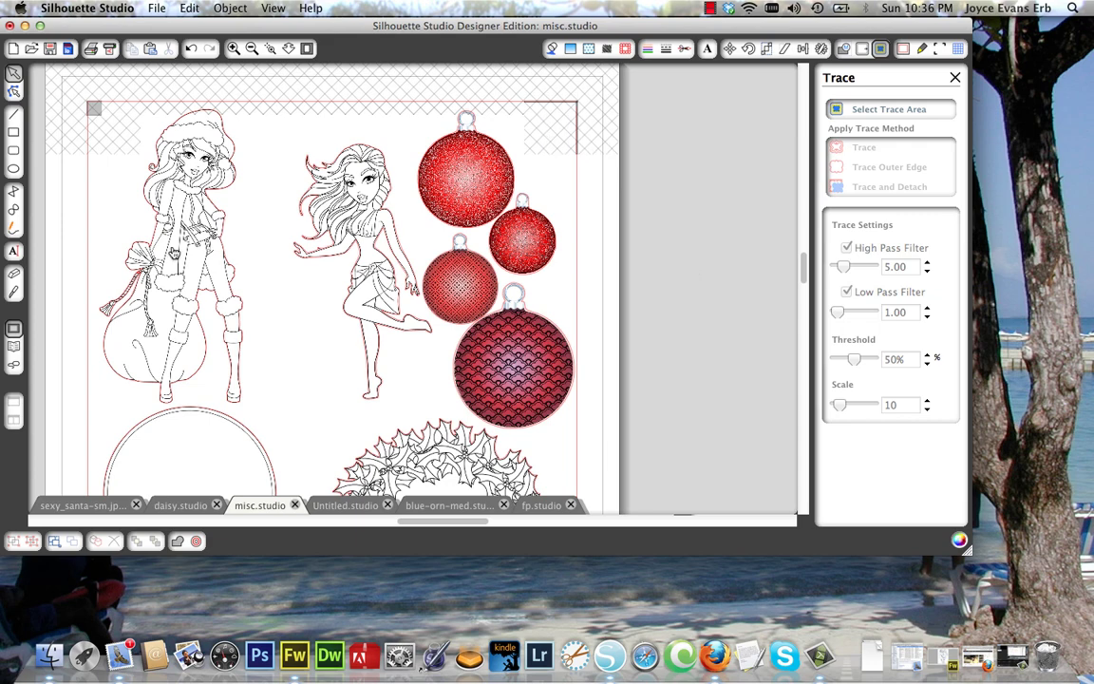
pyautogui.scroll(-10, 190, 252)
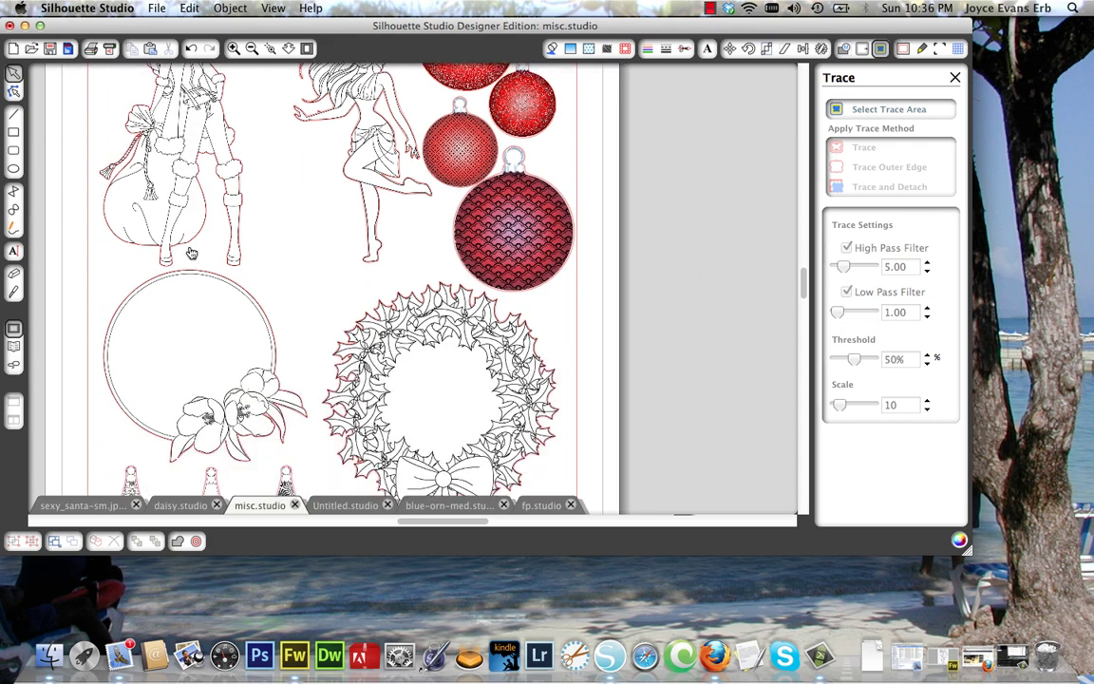
pyautogui.scroll(10, 190, 253)
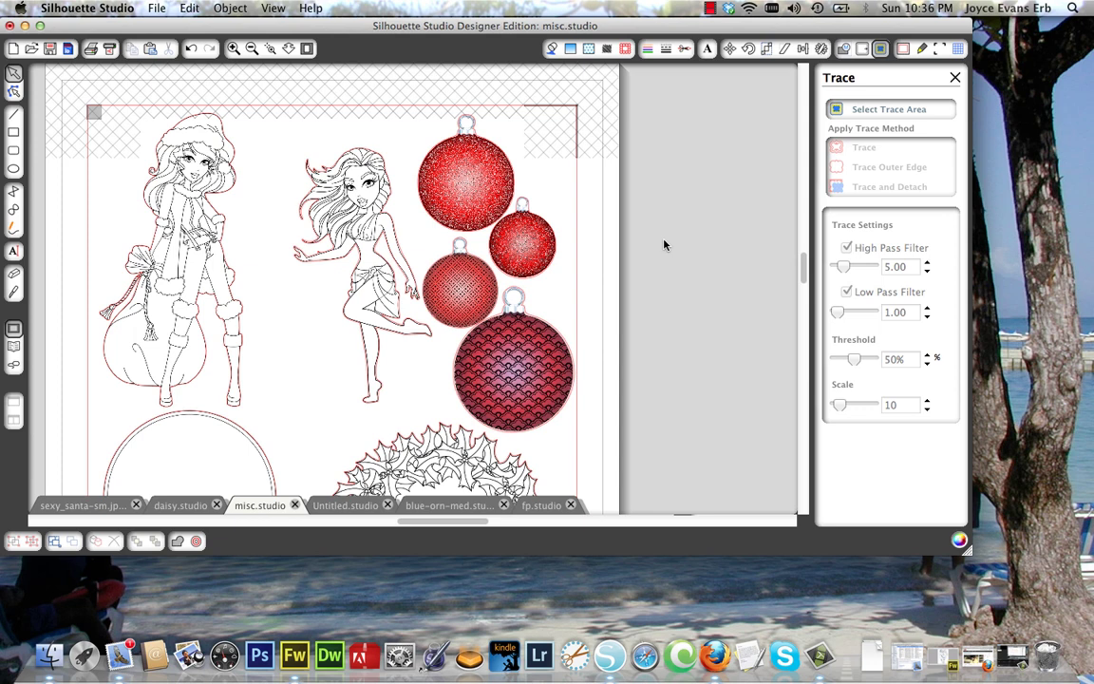
pyautogui.click(158, 10)
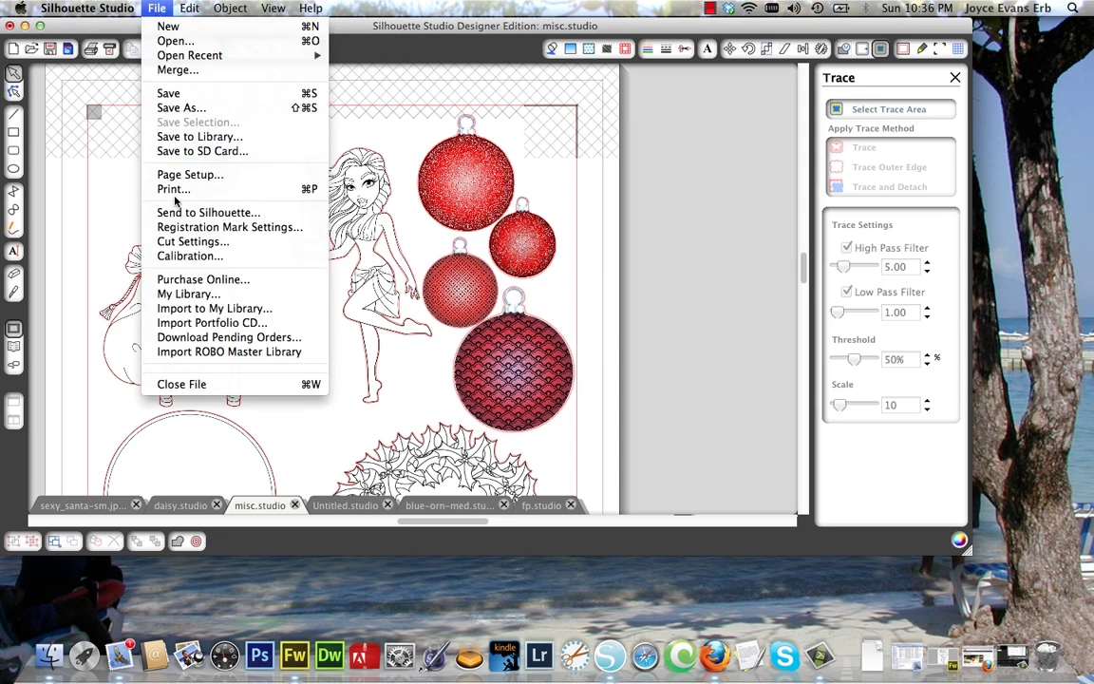
pyautogui.click(650, 129)
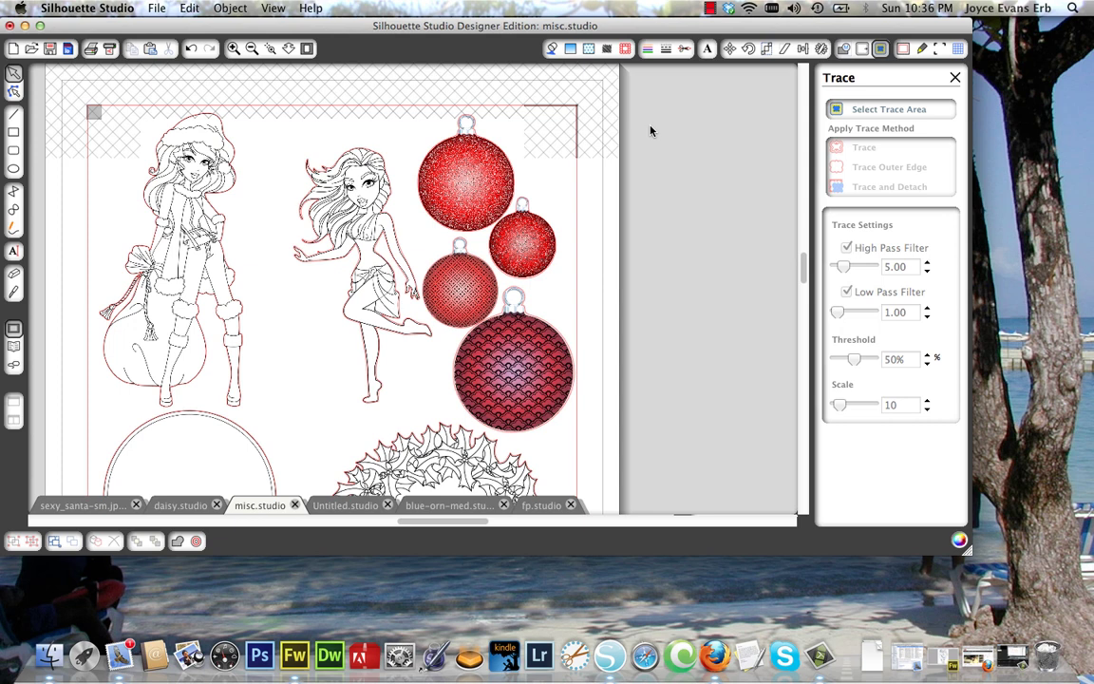
# Set the cut media to Cardstock (Heavy 80 lb) and turn Double Cut on.
pyautogui.click(922, 49)
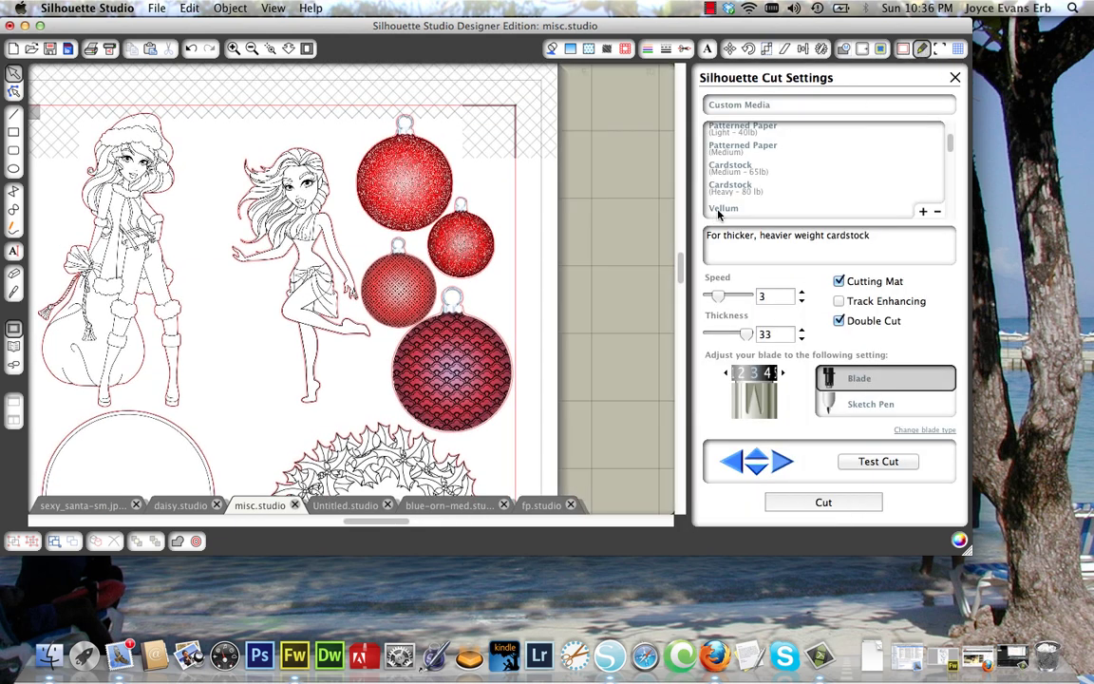
pyautogui.click(730, 189)
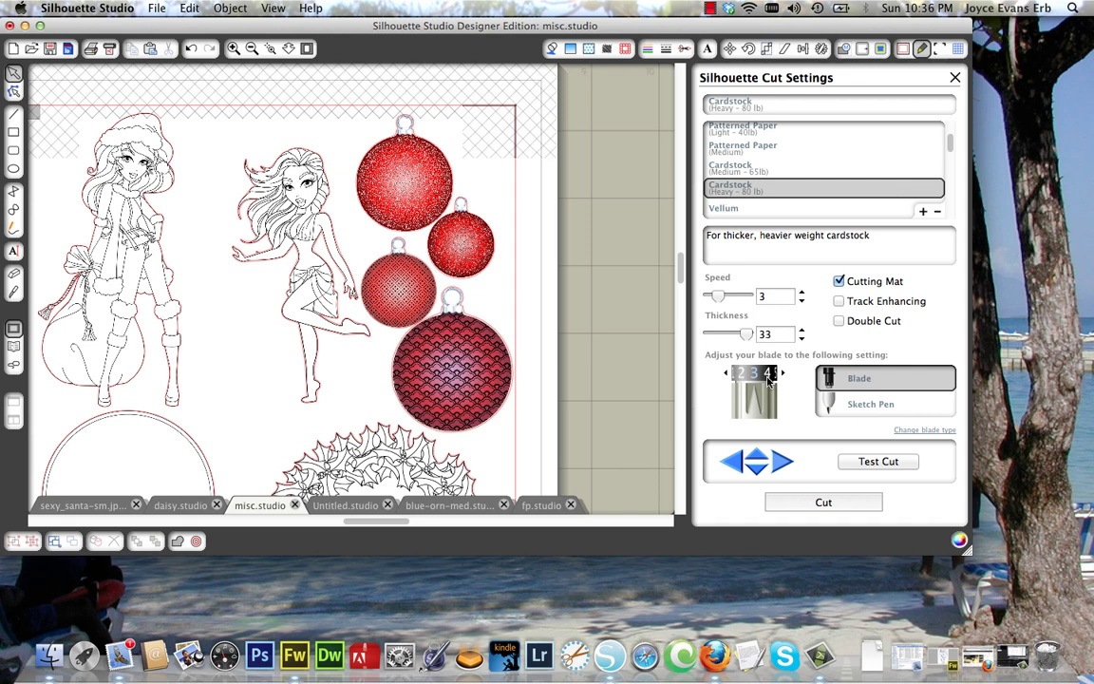
pyautogui.click(840, 322)
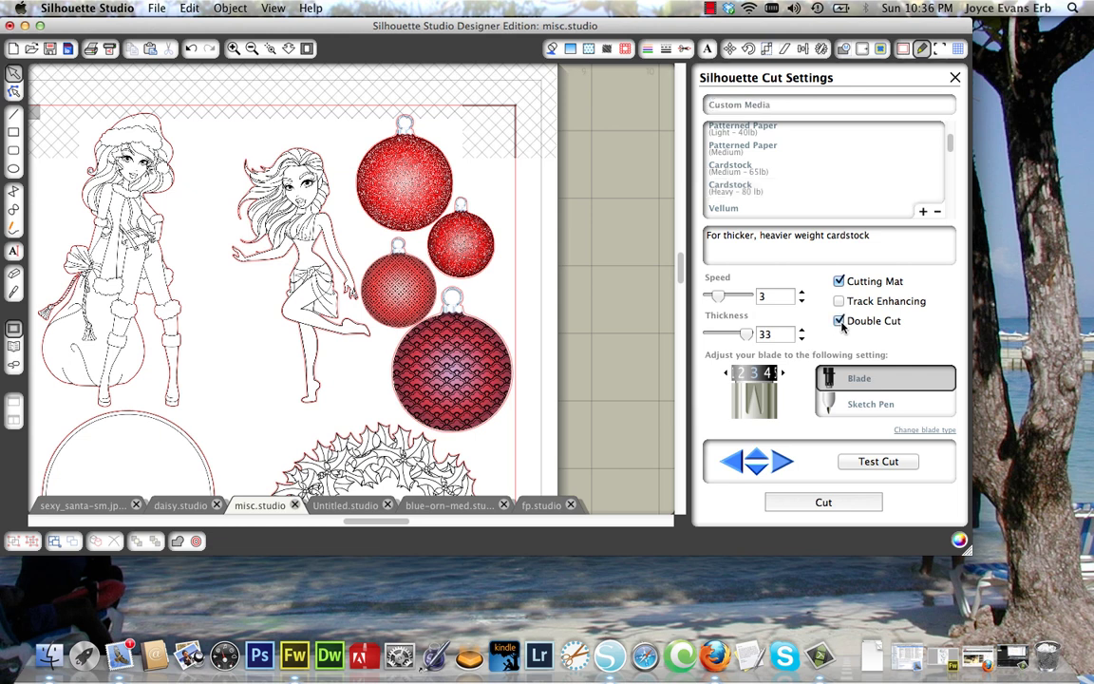